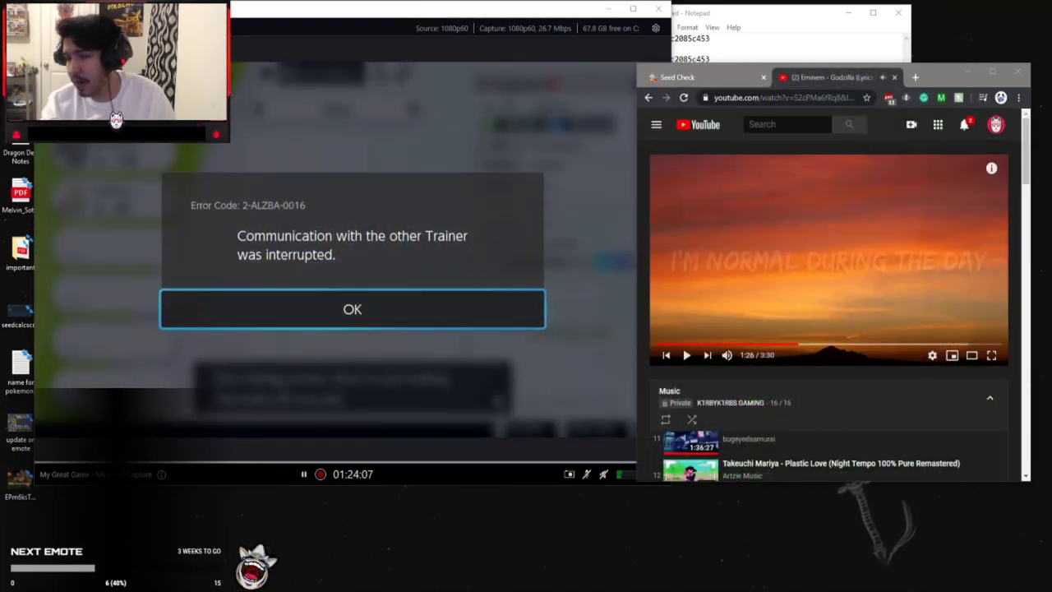
# Switch from the Seed Check page to the raid RNG tool and enter the Appletun seed da2971433a864673
pyautogui.click(720, 80)
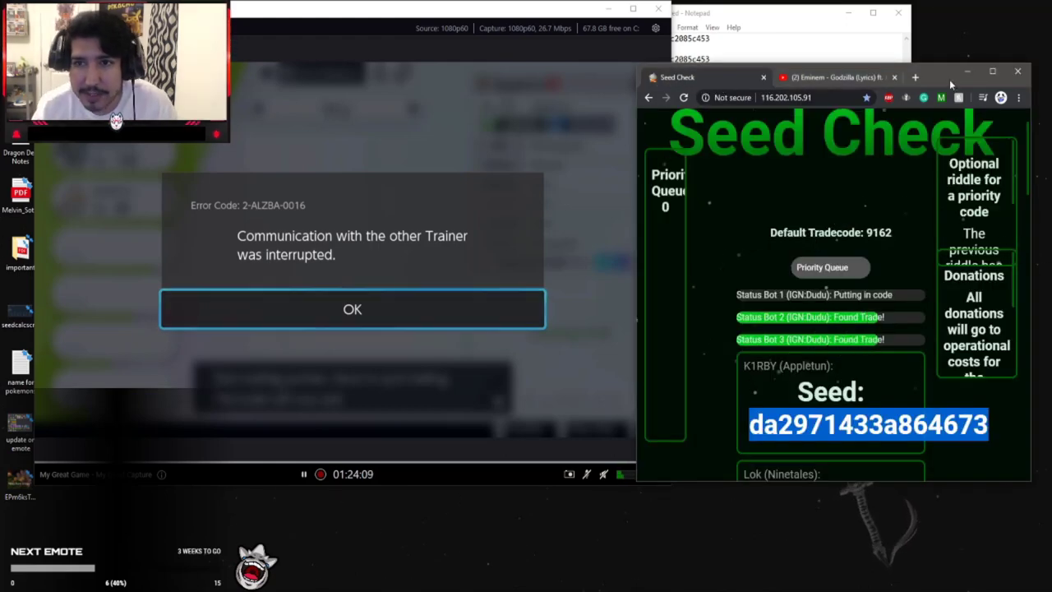
pyautogui.click(991, 73)
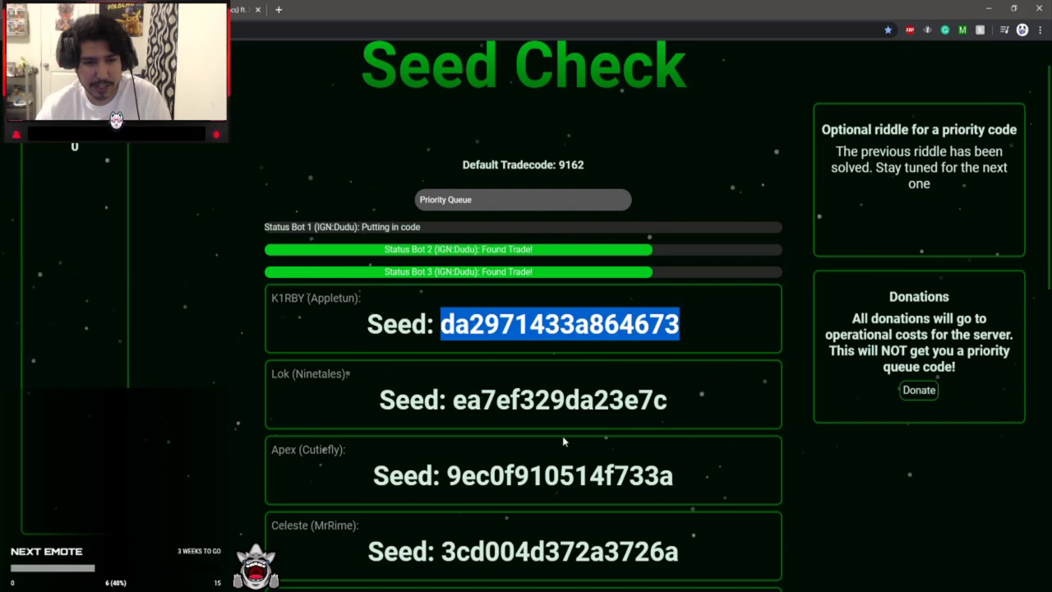
pyautogui.hotkey('alt', 'Tab')
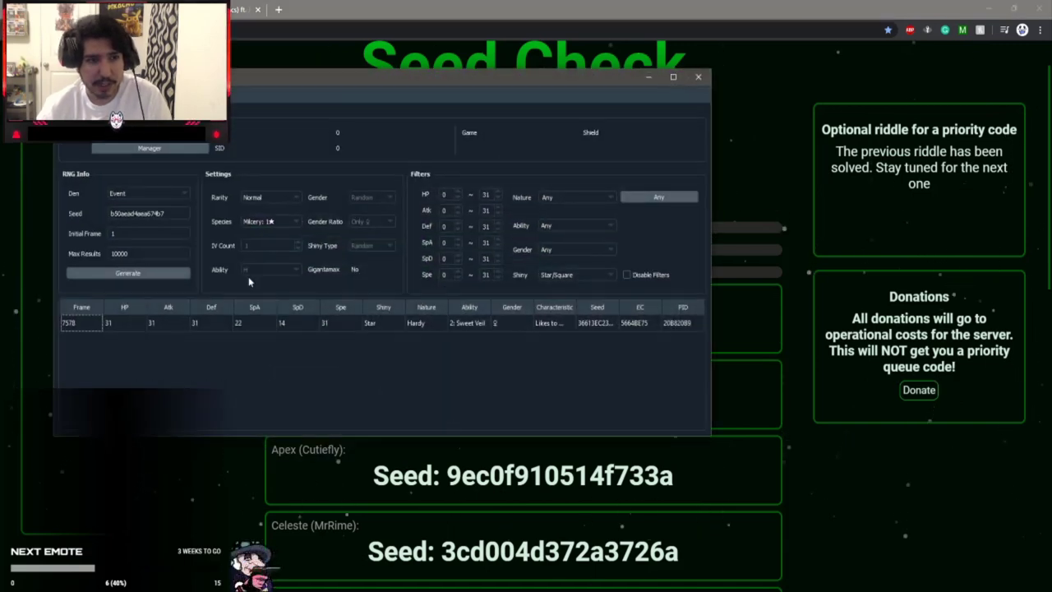
pyautogui.moveTo(164, 213); pyautogui.dragTo(49, 201)
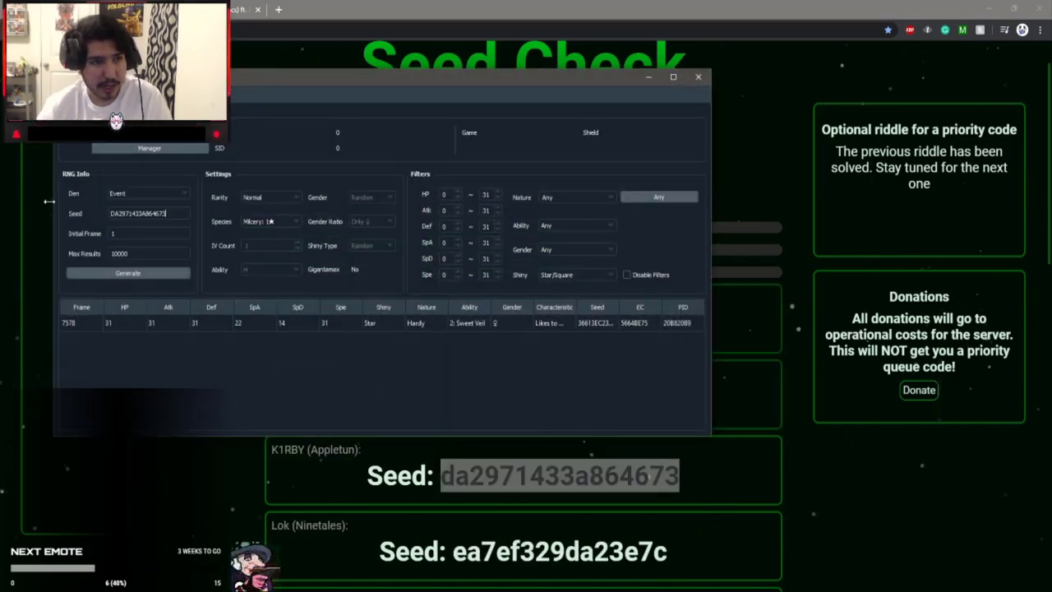
# Set the species to the 3★ Appletun entry that is Gigantamax
pyautogui.click(269, 222)
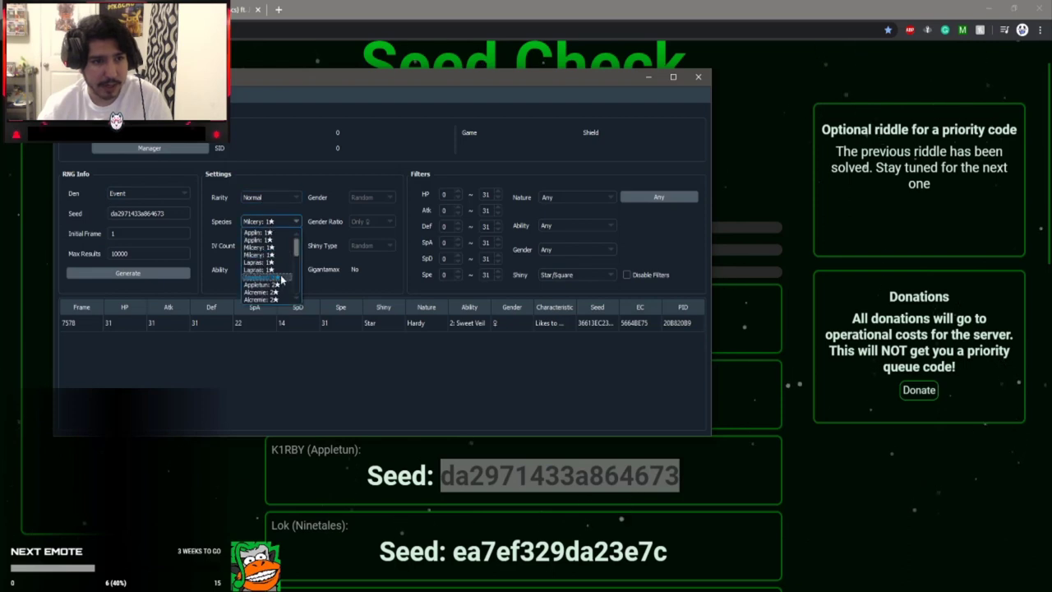
pyautogui.scroll(-2, 280, 286)
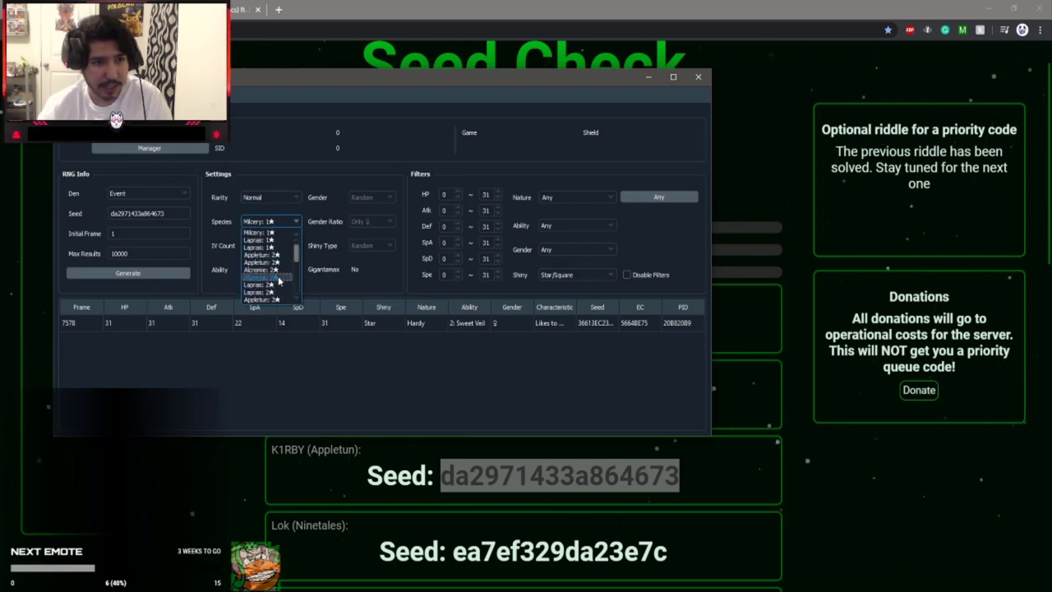
pyautogui.scroll(-1, 284, 299)
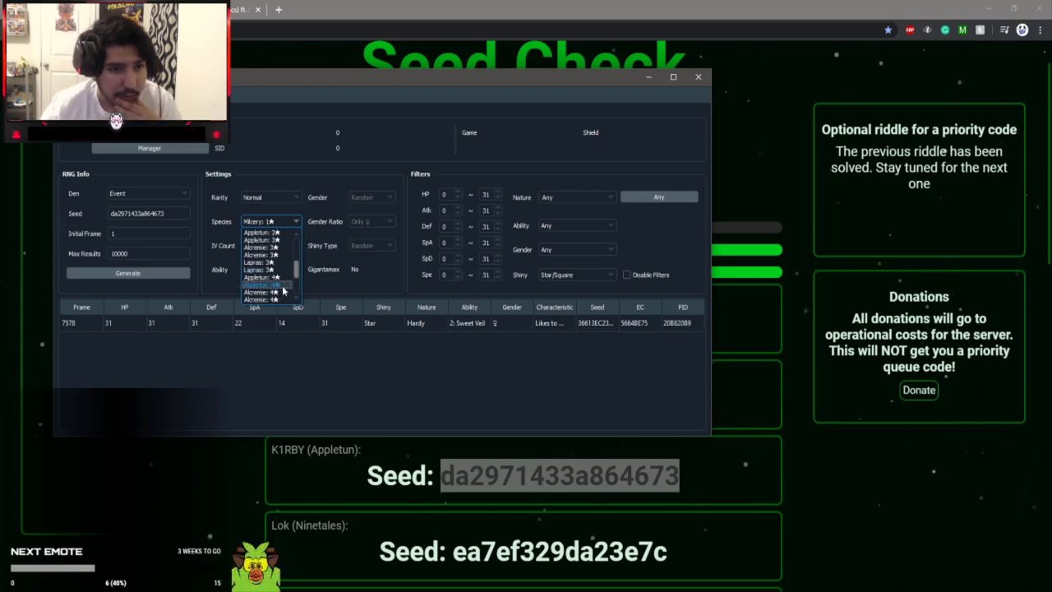
pyautogui.click(283, 263)
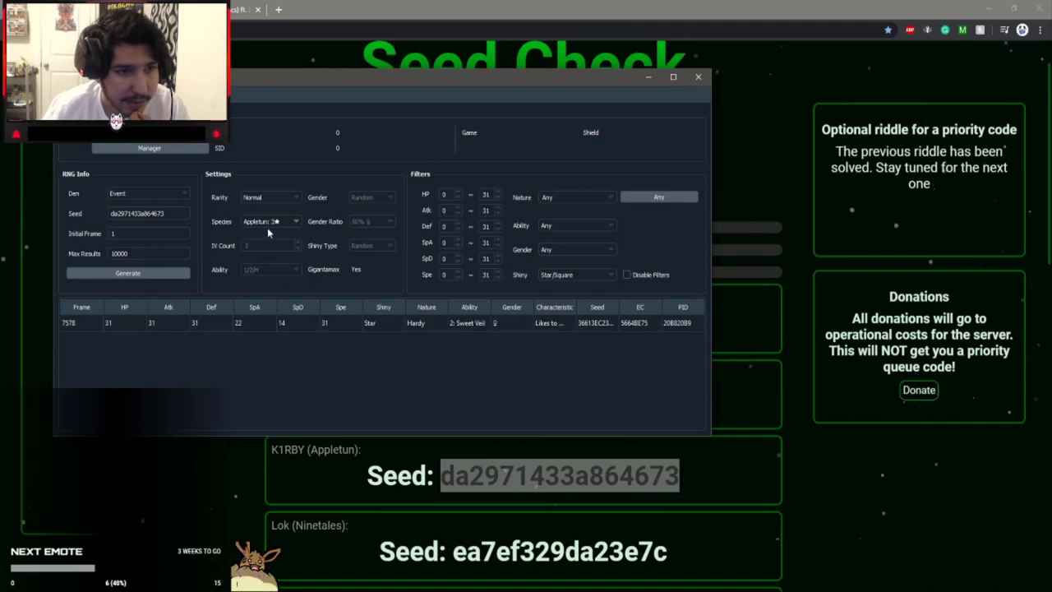
pyautogui.click(268, 227)
pyautogui.click(273, 257)
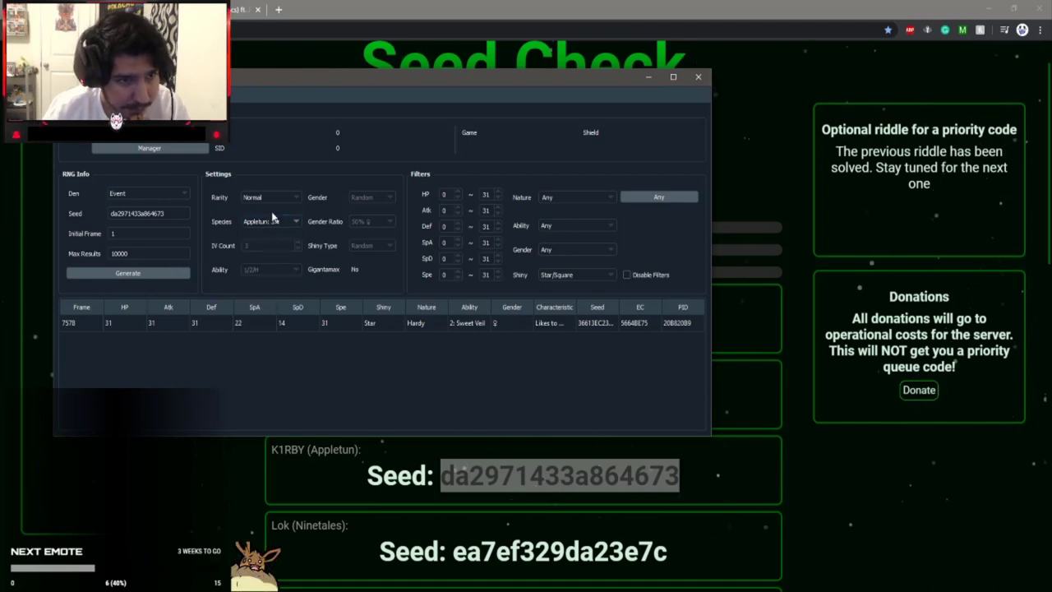
pyautogui.click(270, 223)
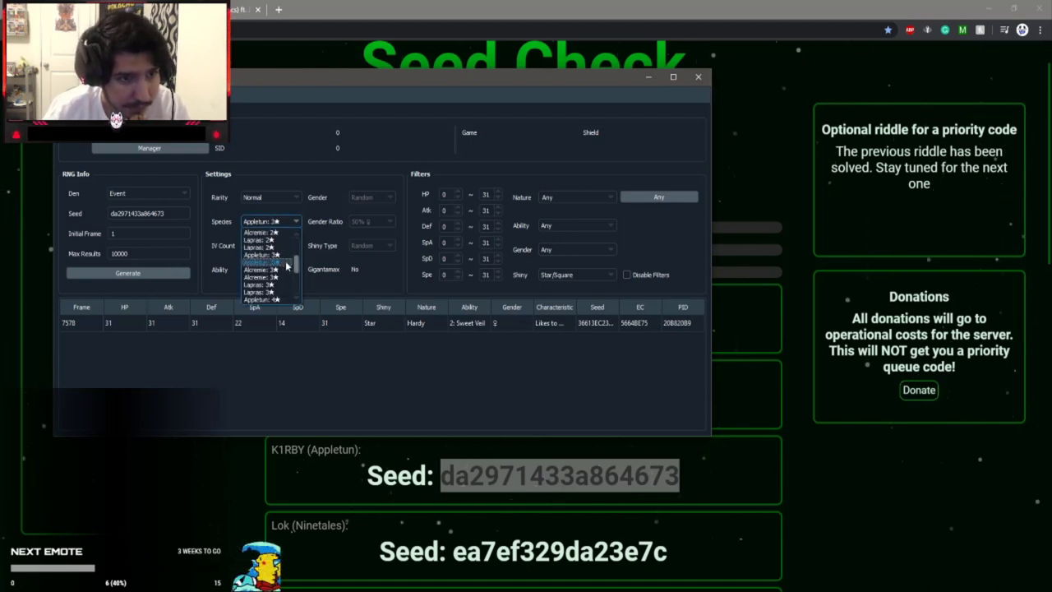
pyautogui.click(286, 263)
# Generate the Appletun frames for the seed with max results set to 10000 and check the shiny filter
pyautogui.click(170, 273)
pyautogui.click(172, 258)
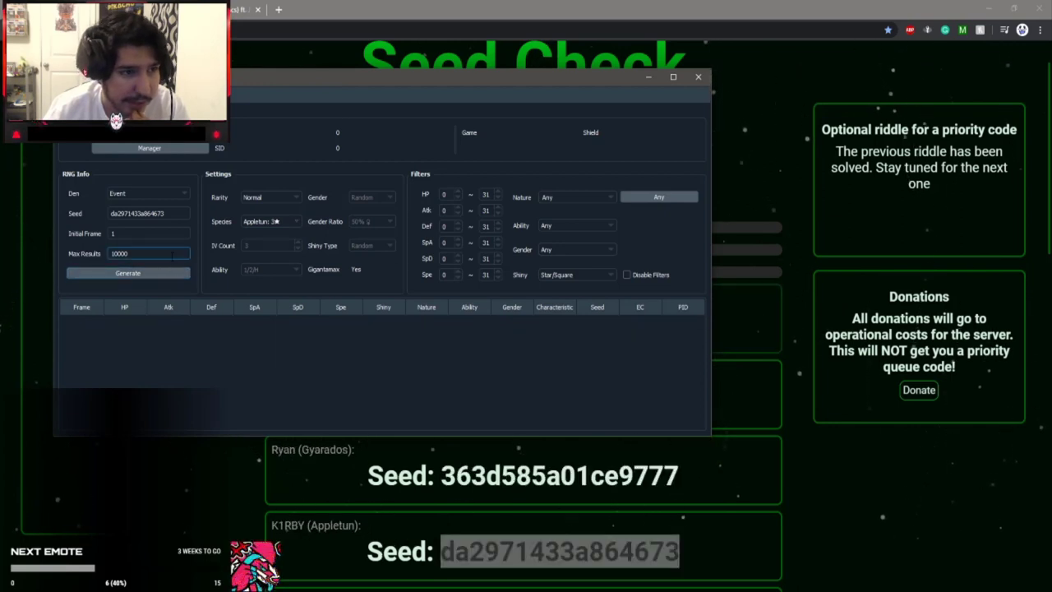
pyautogui.write('1000')
pyautogui.click(129, 274)
pyautogui.click(566, 275)
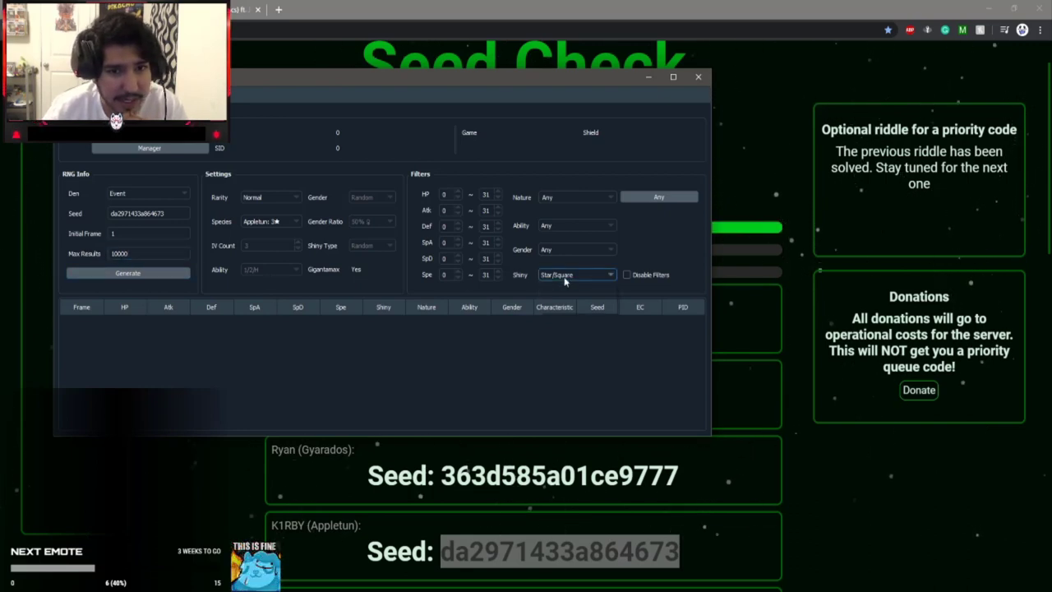
# Raise the max results to 10000000 and generate the 1★ Milcery frames for the seed
pyautogui.click(167, 214)
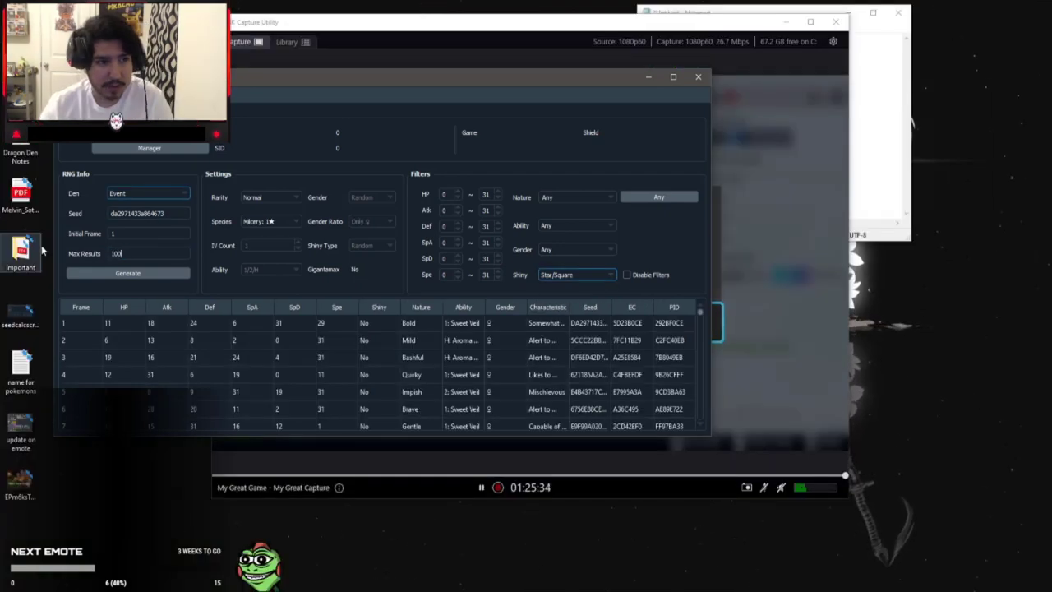
pyautogui.click(124, 274)
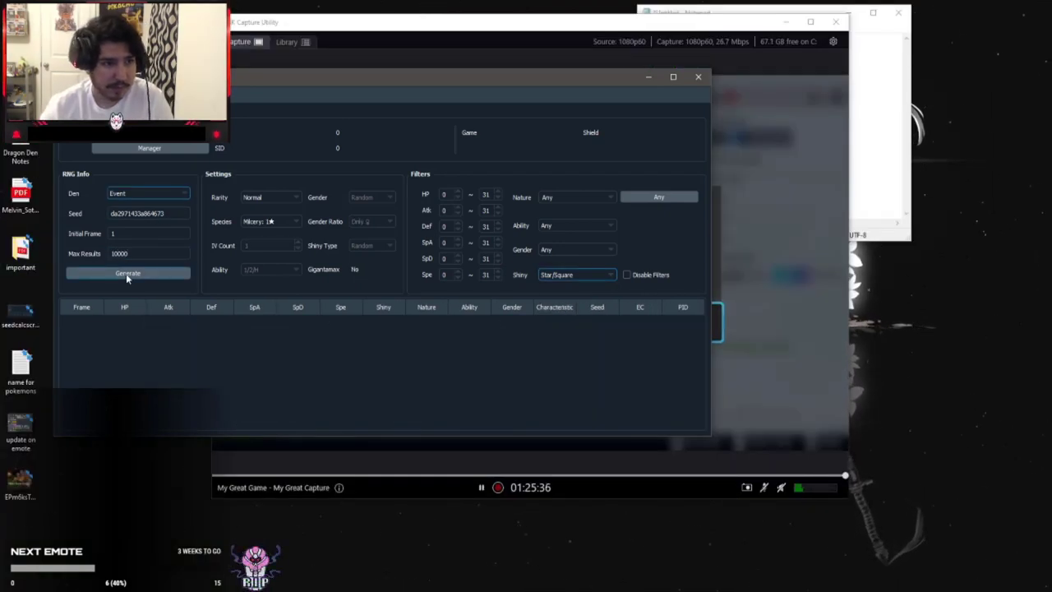
pyautogui.write('000')
pyautogui.click(158, 273)
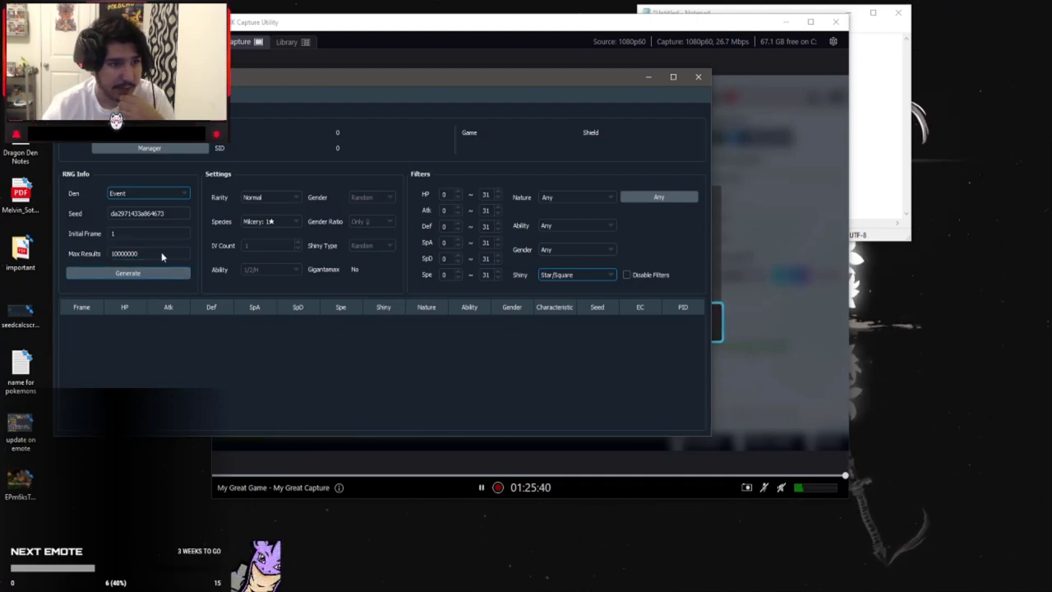
# Examine the first shiny Milcery frame's number and ability against the max results
pyautogui.click(74, 327)
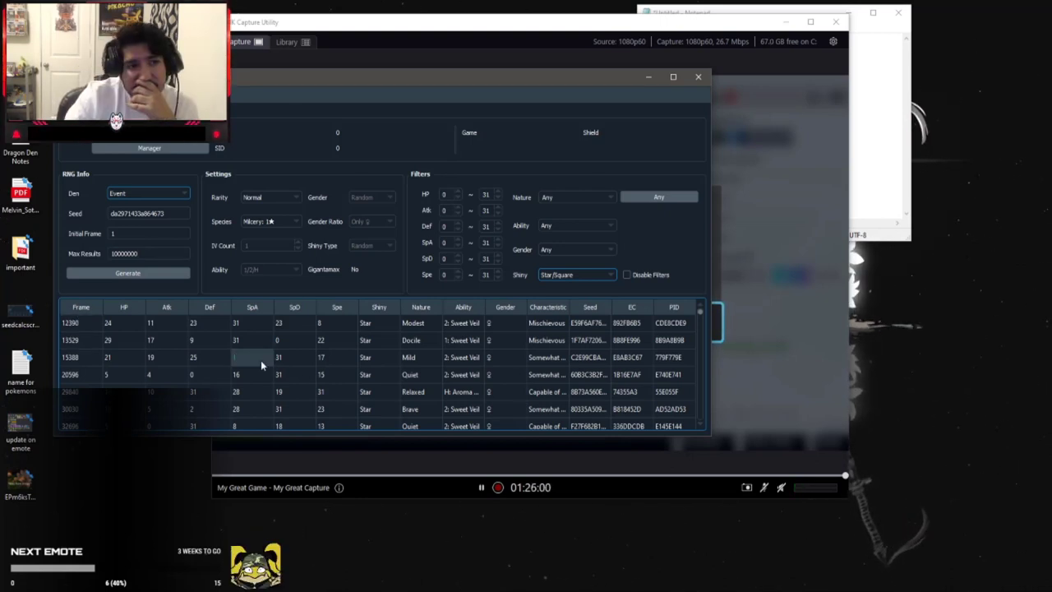
pyautogui.click(107, 325)
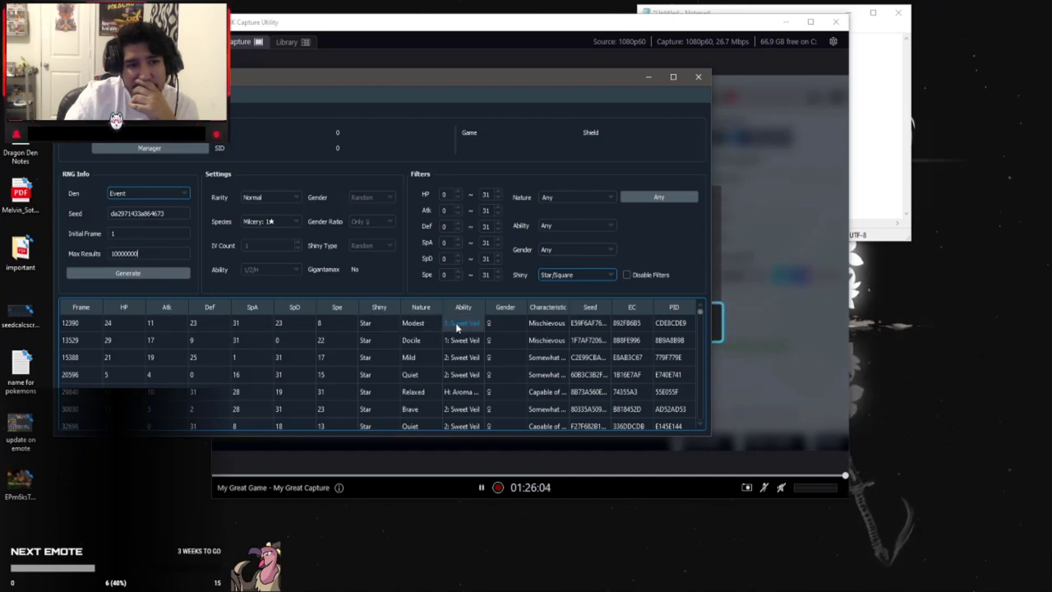
pyautogui.click(158, 256)
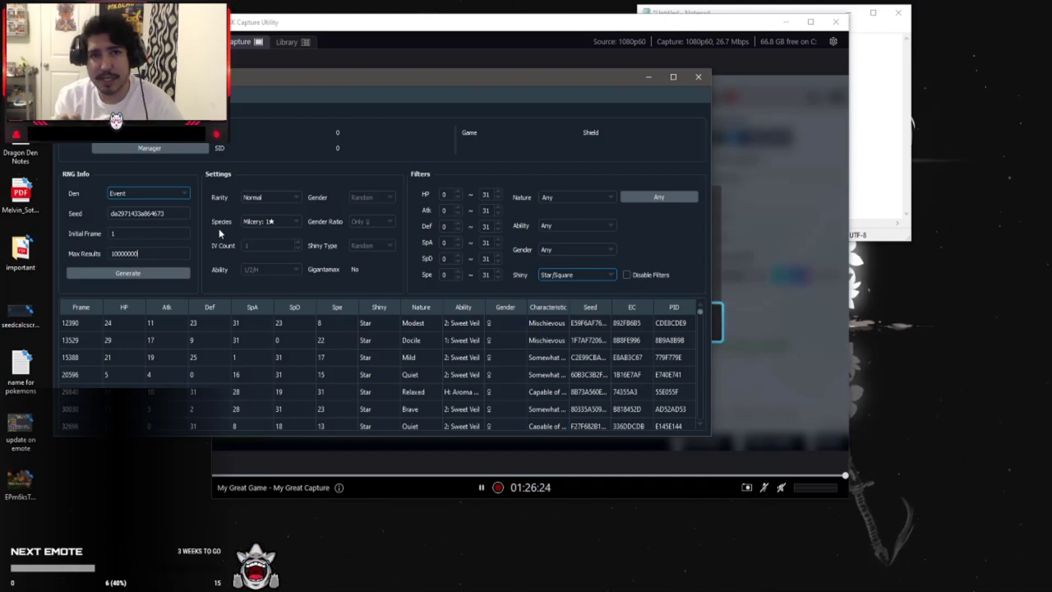
# Switch from the Seed Check page back to the raid RNG tool and examine the Lapras seed's first shiny frame
pyautogui.click(763, 273)
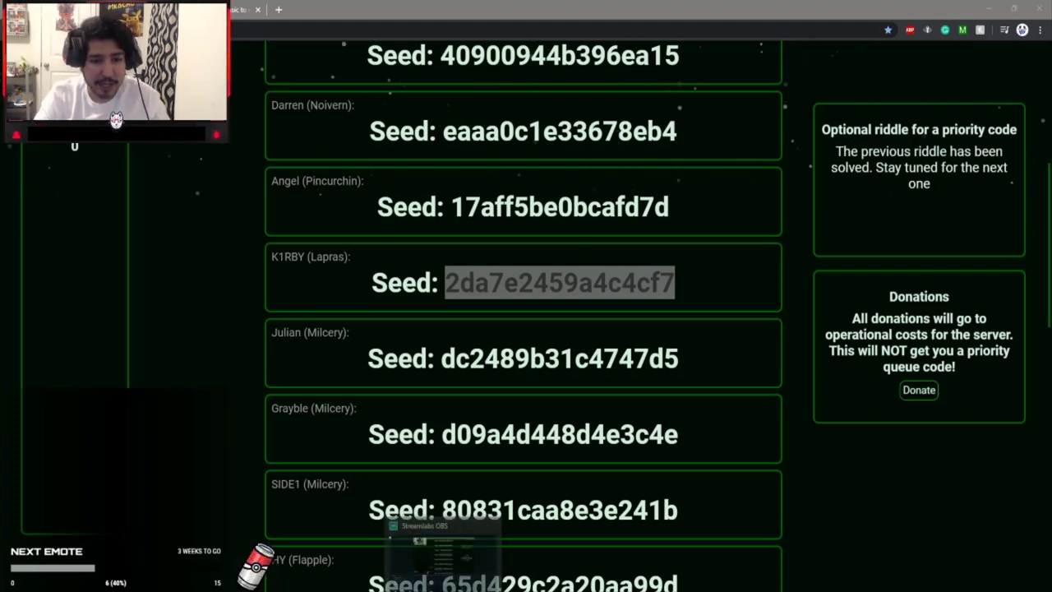
pyautogui.hotkey('alt', 'Tab')
pyautogui.hotkey('alt', 'Tab')
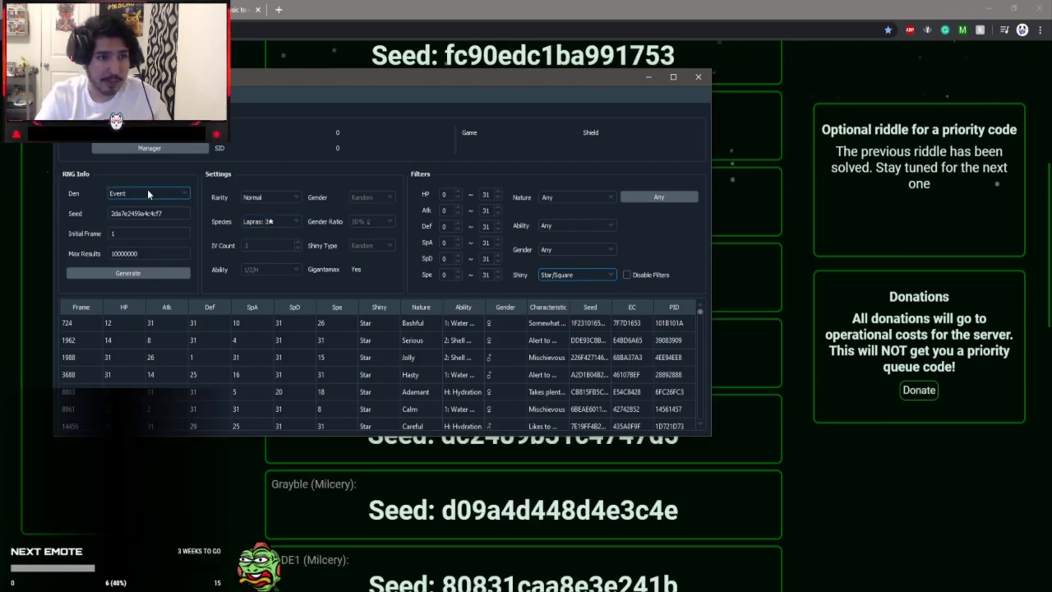
pyautogui.click(137, 253)
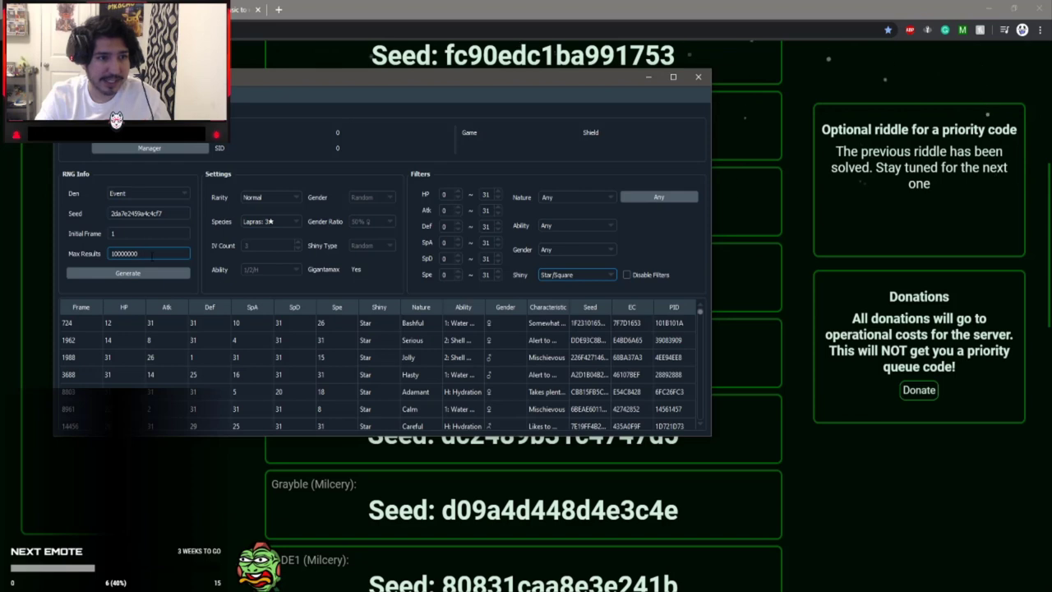
pyautogui.click(70, 324)
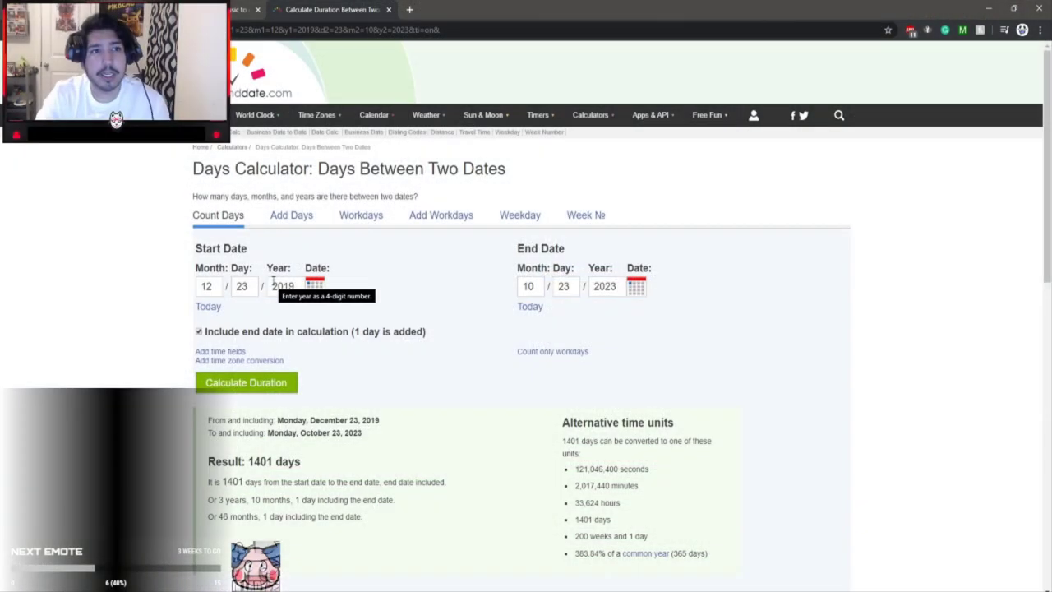
# Set the start date of the days calculator to 01/01/2000
pyautogui.click(205, 285)
pyautogui.doubleClick(205, 285)
pyautogui.write('01')
pyautogui.press('Tab')
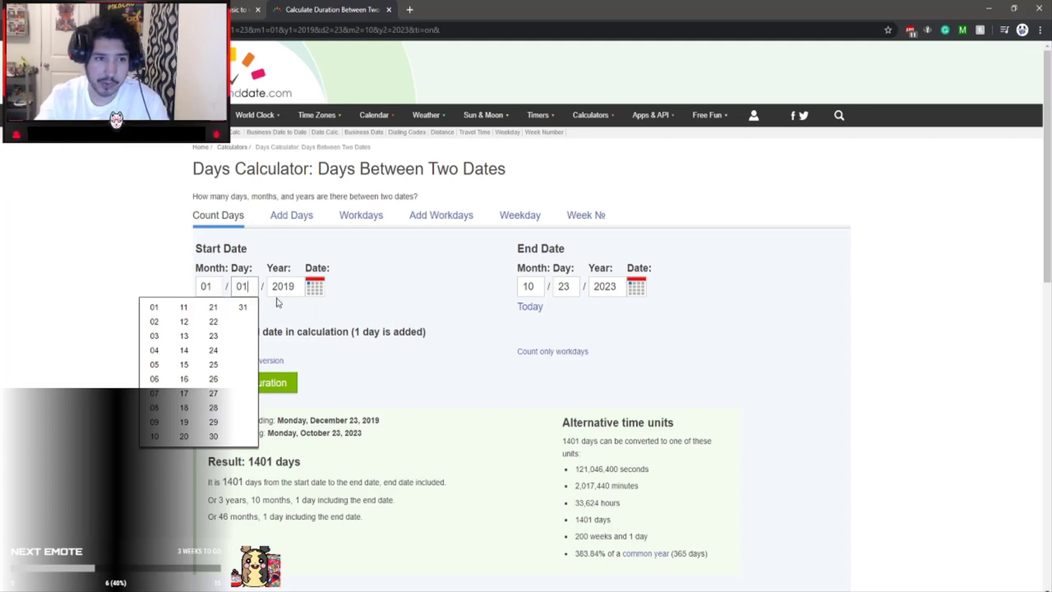
pyautogui.press('Tab')
pyautogui.write('200')
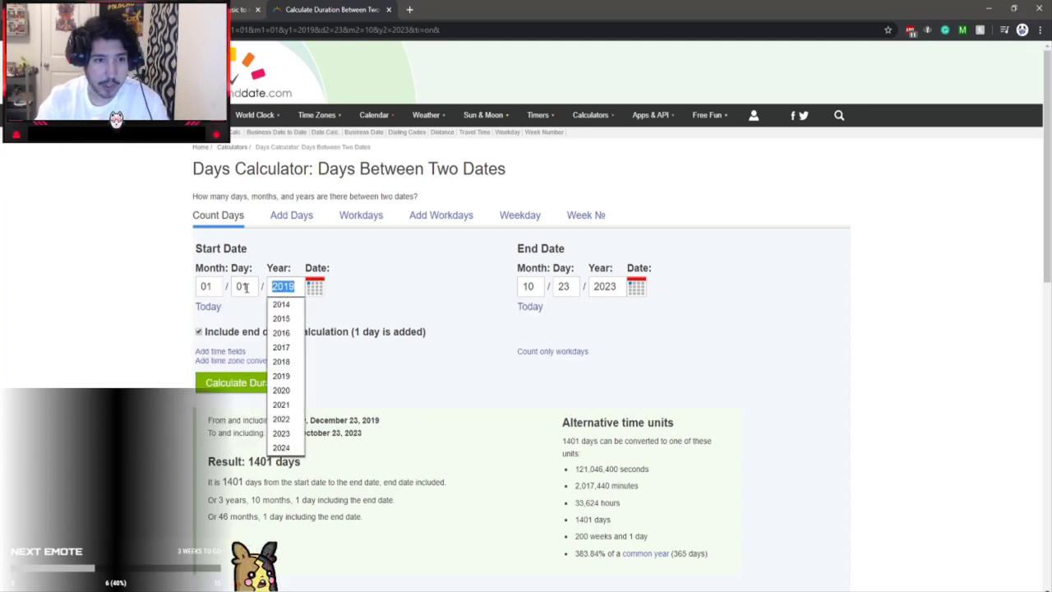
pyautogui.write('0')
pyautogui.click(469, 278)
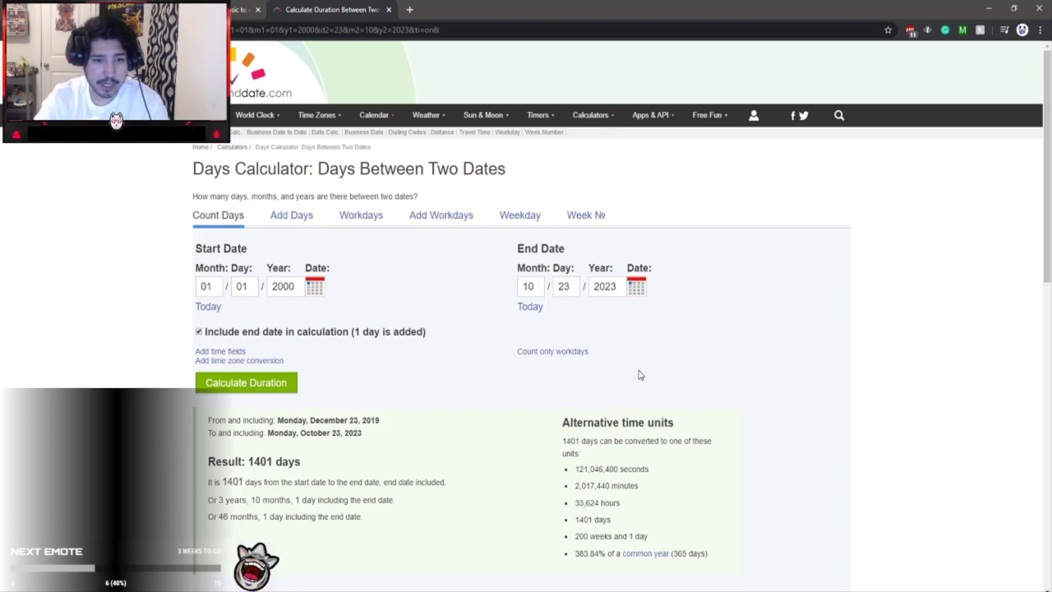
# Switch back to the raid RNG tool and review the first Lapras frame's IVs and nature and the max results
pyautogui.hotkey('alt', 'Tab')
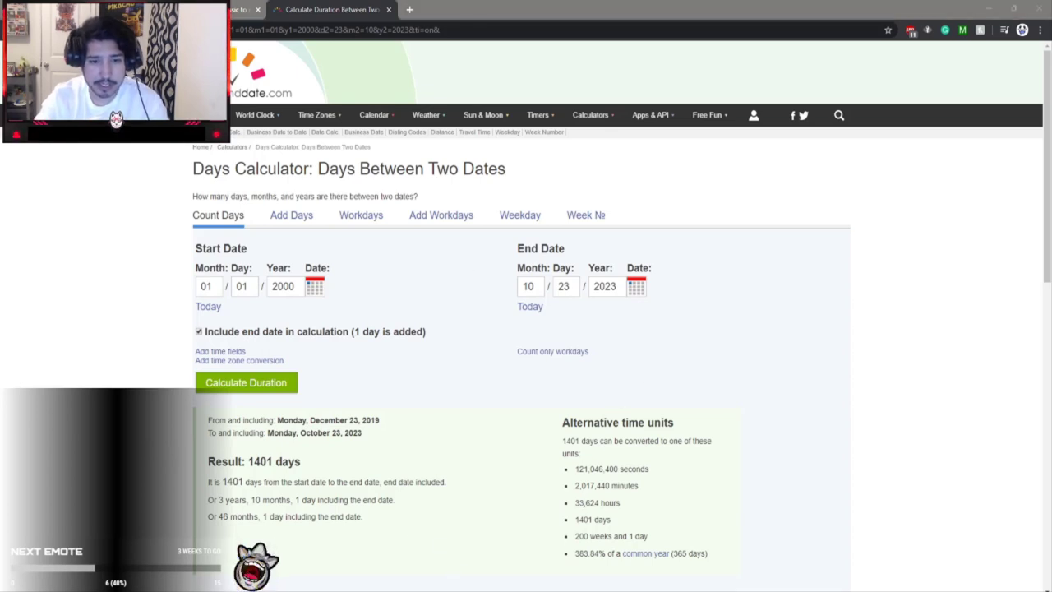
pyautogui.click(268, 326)
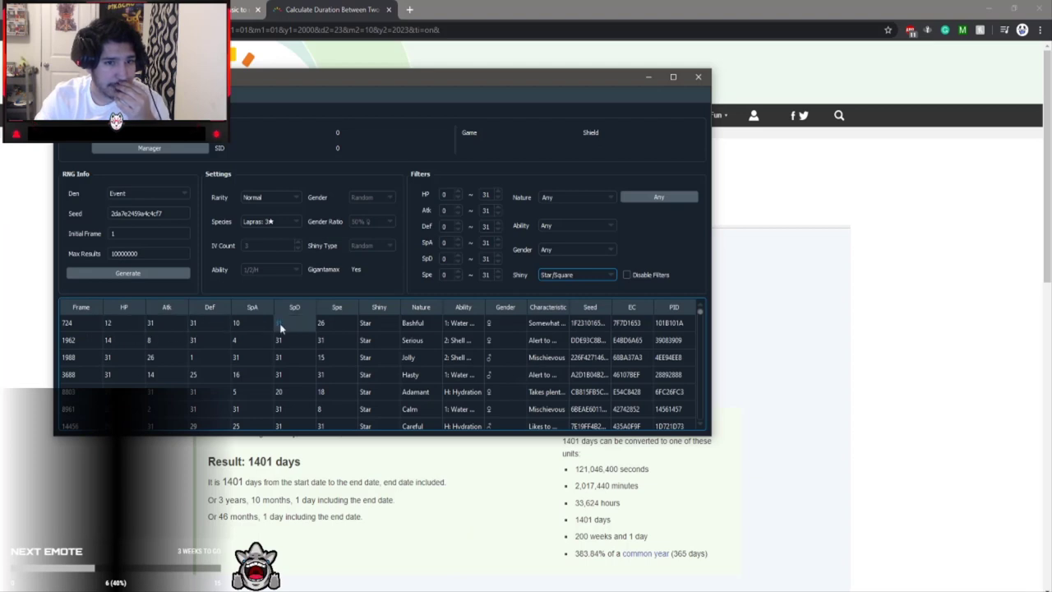
pyautogui.click(448, 327)
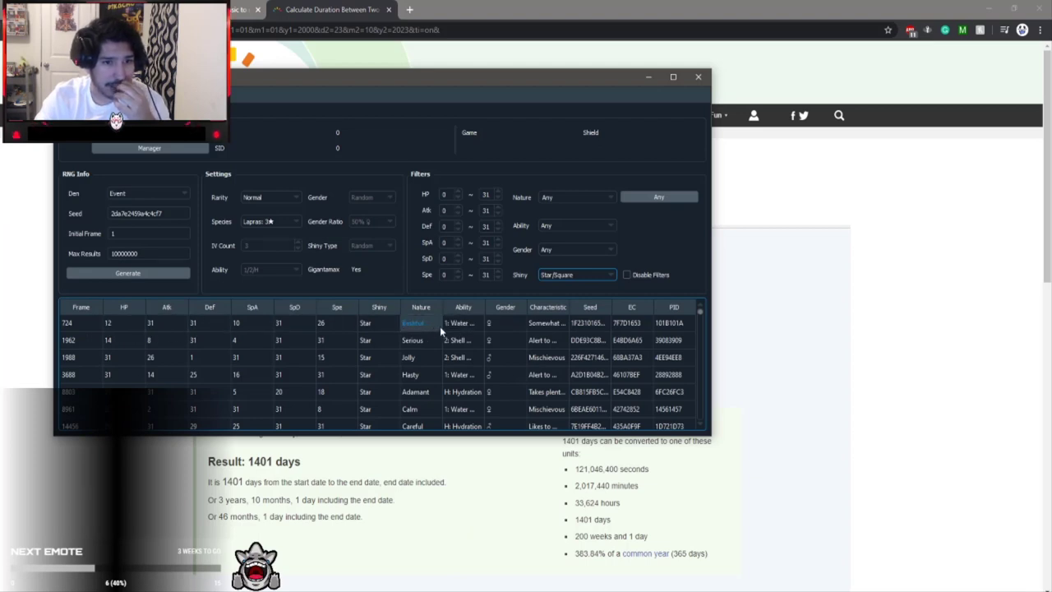
pyautogui.click(190, 254)
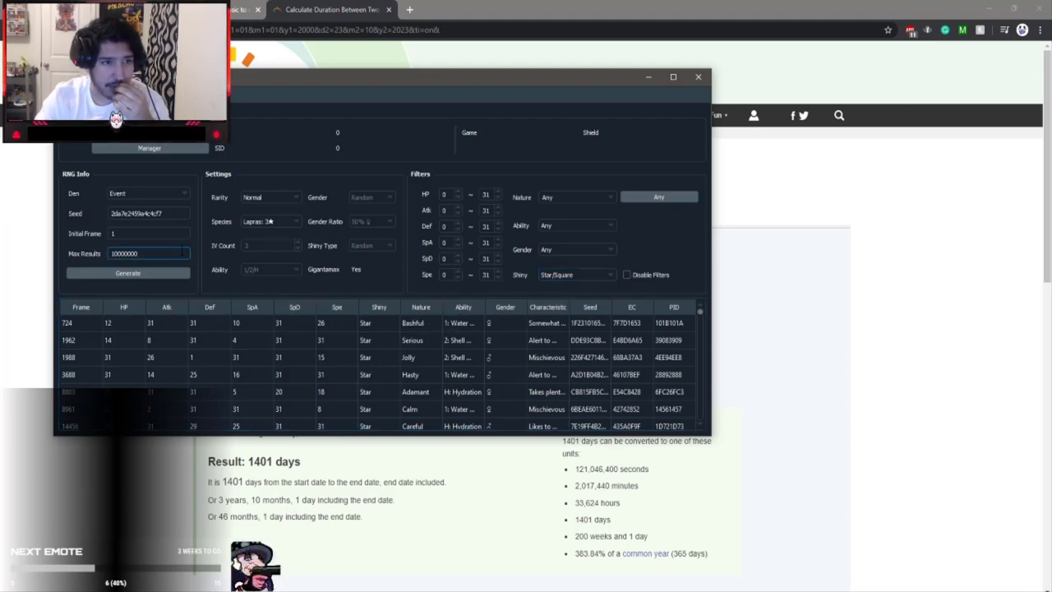
# Set the shiny filter to Square and generate the Lapras frames
pyautogui.click(559, 275)
pyautogui.click(572, 303)
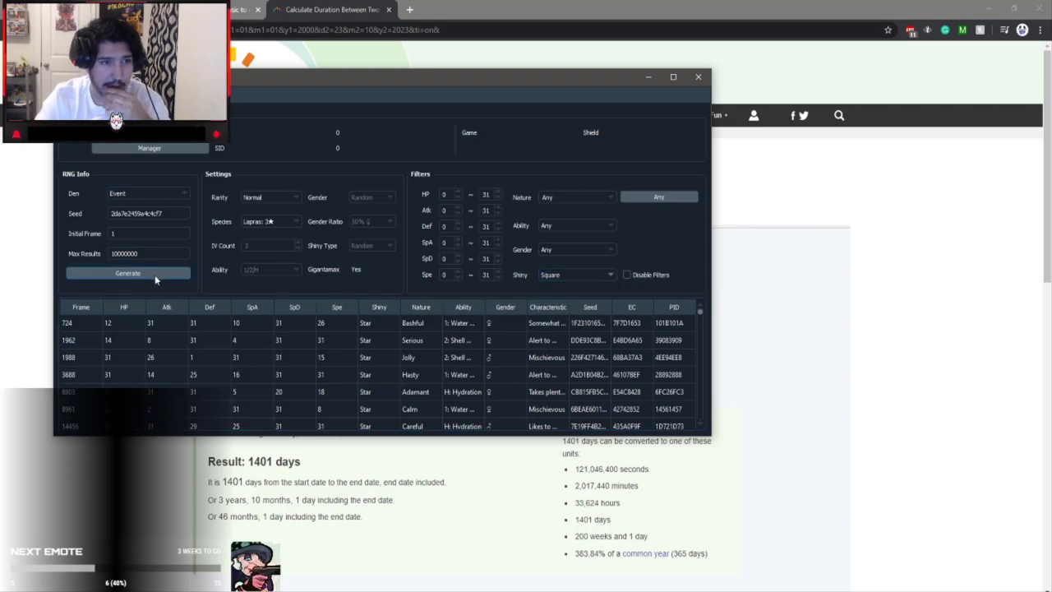
pyautogui.click(158, 272)
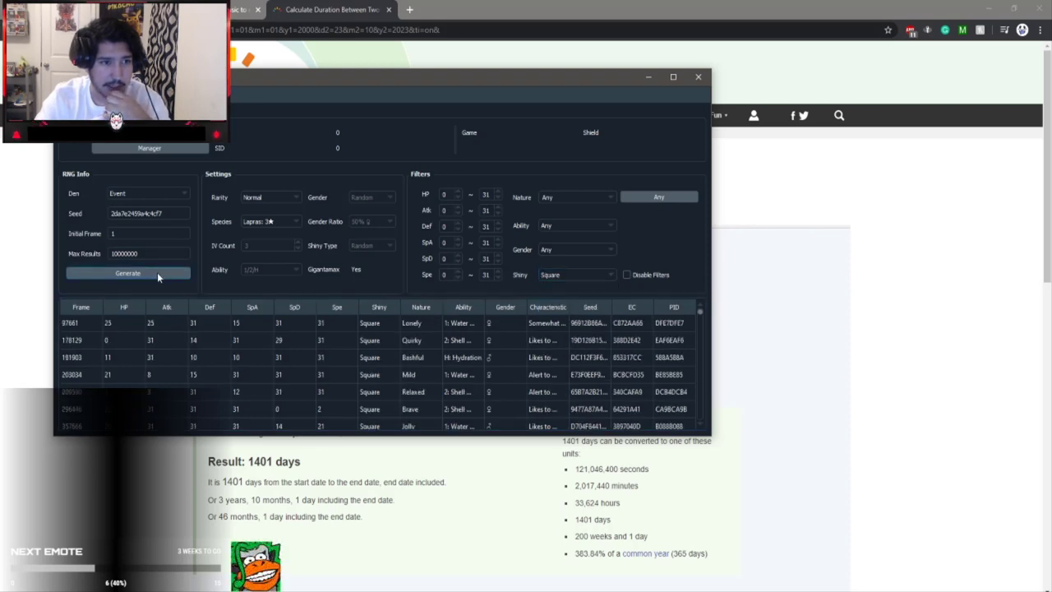
# Regenerate the Lapras frames with max results 1000 and the Star/Square shiny filter, and select the first frame
pyautogui.click(552, 275)
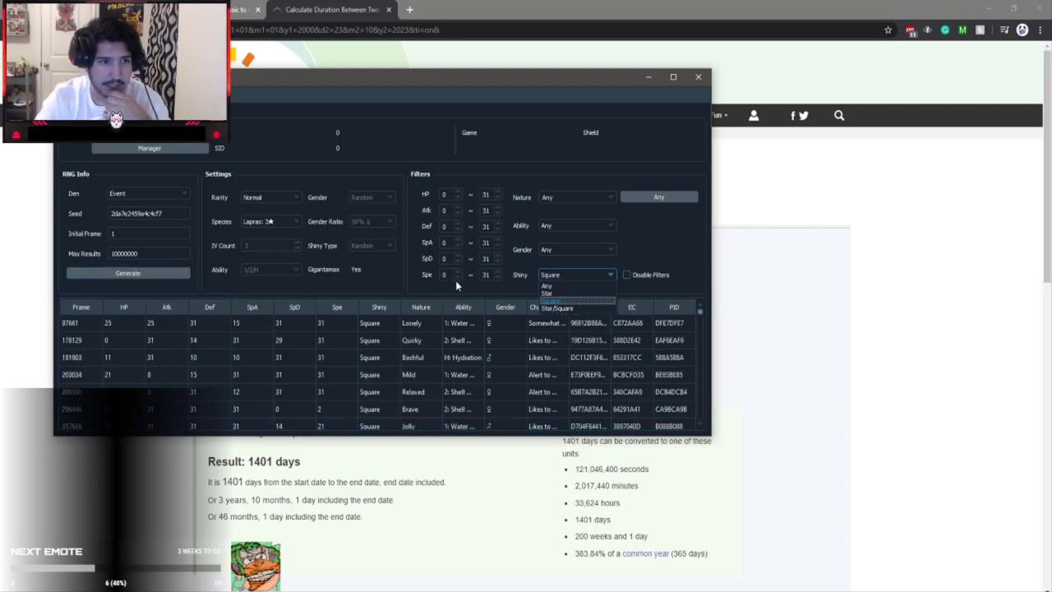
pyautogui.click(158, 256)
pyautogui.moveTo(158, 255); pyautogui.dragTo(90, 255)
pyautogui.write('1')
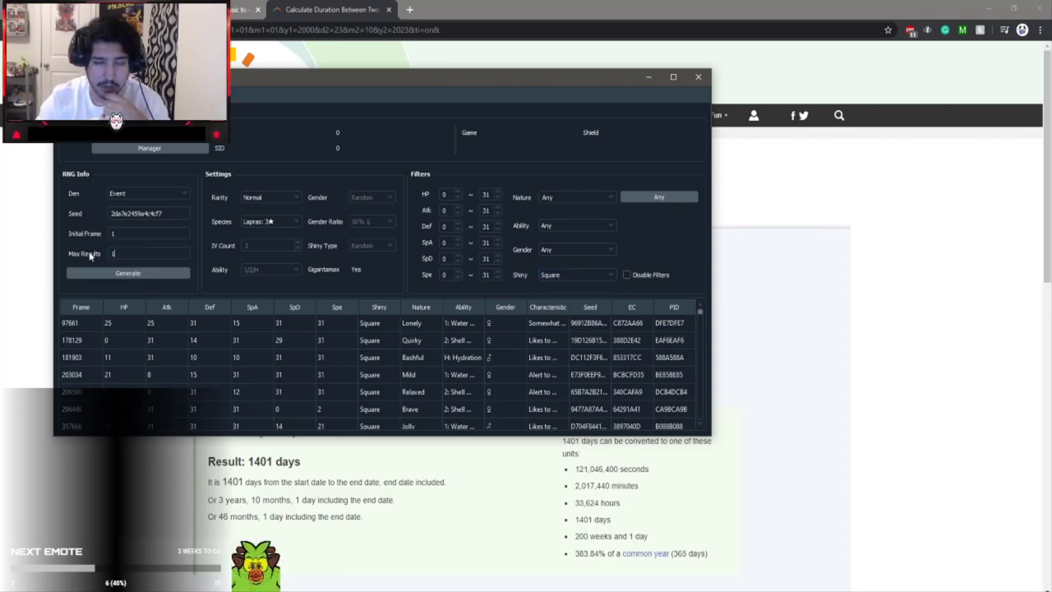
pyautogui.write('000')
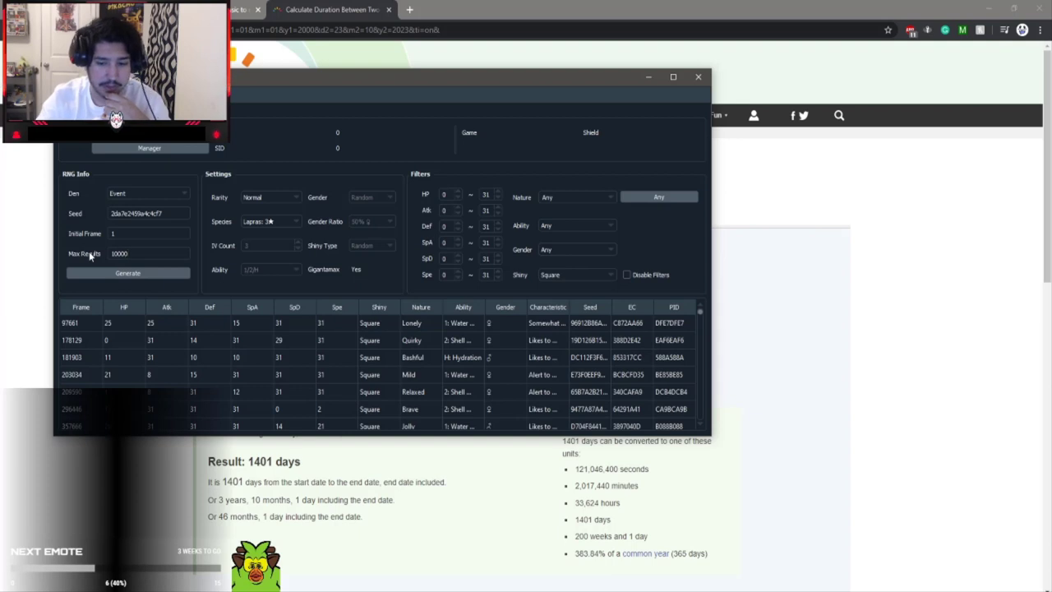
pyautogui.click(594, 276)
pyautogui.click(589, 311)
pyautogui.click(157, 277)
pyautogui.click(72, 323)
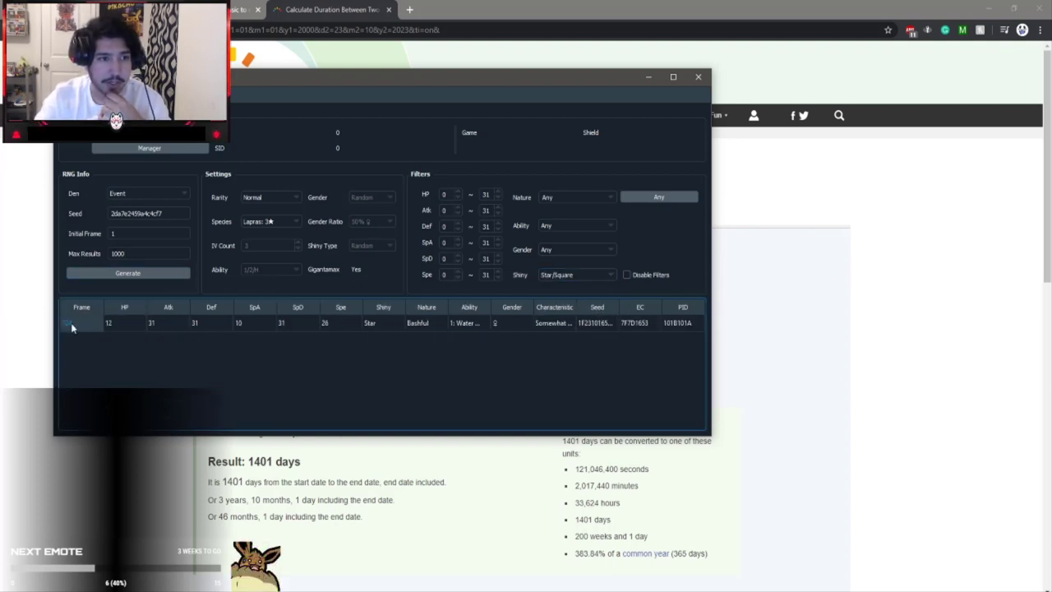
# Widen the Ability column of the results table to read the Lapras frame's full ability name
pyautogui.click(394, 329)
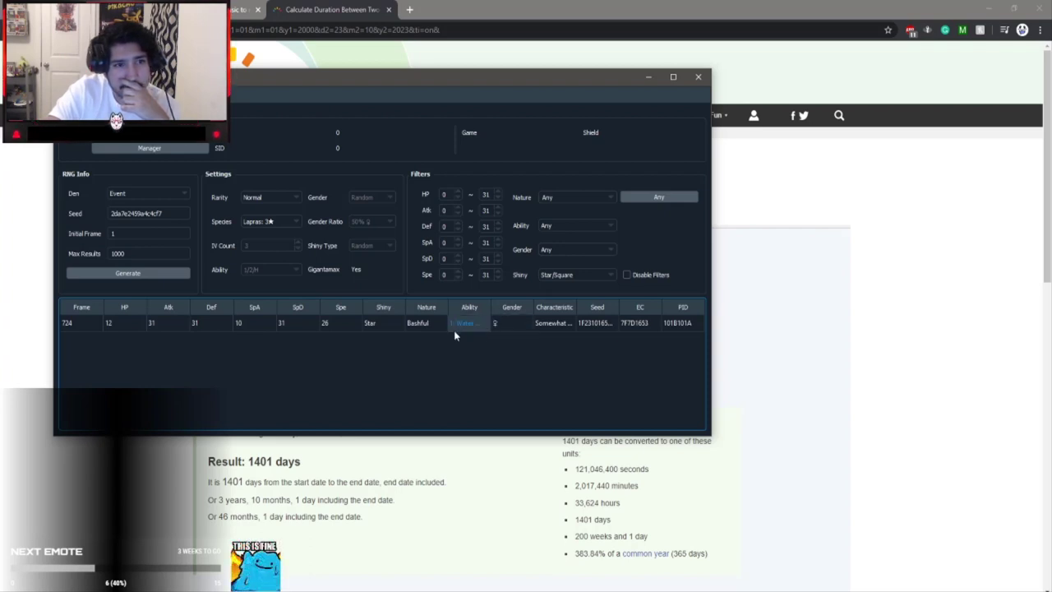
pyautogui.moveTo(490, 307); pyautogui.dragTo(515, 311)
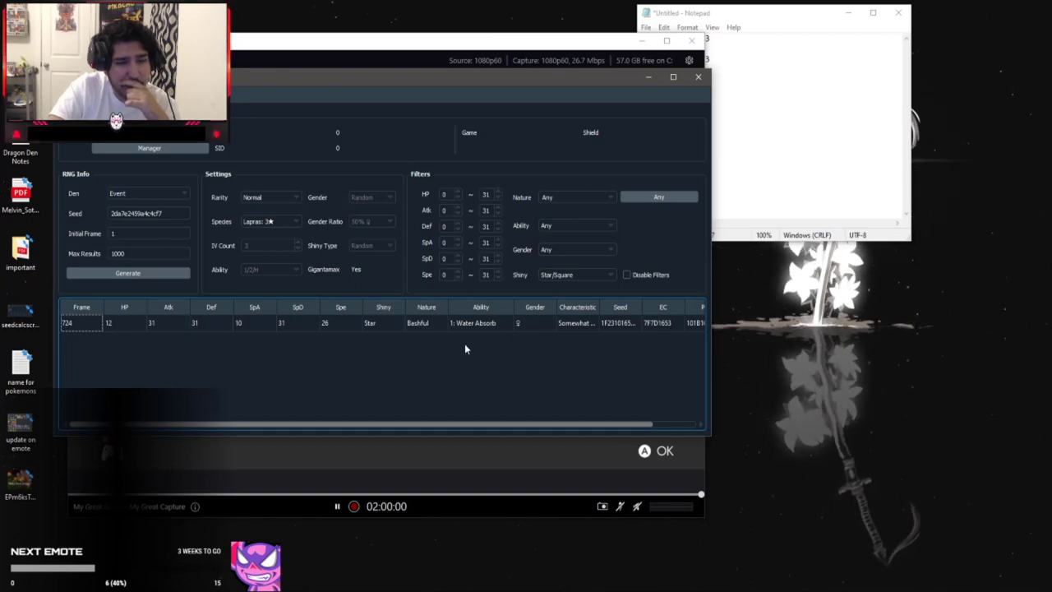
# Filter the Lapras frames by ability H: Hydration, set max results to 10000, generate the list and select the first frame
pyautogui.click(584, 199)
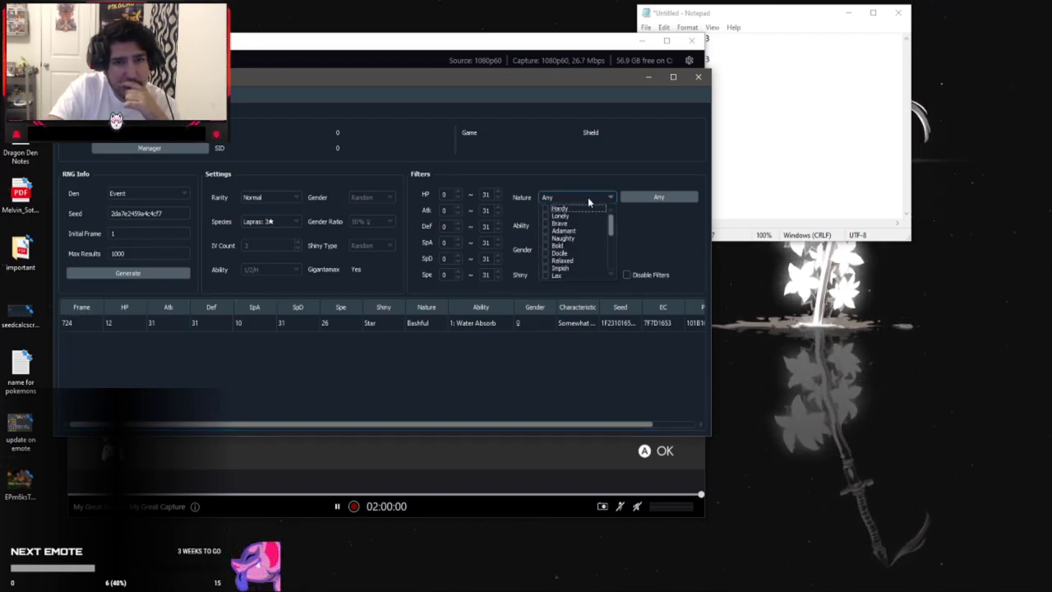
pyautogui.click(670, 240)
pyautogui.click(576, 225)
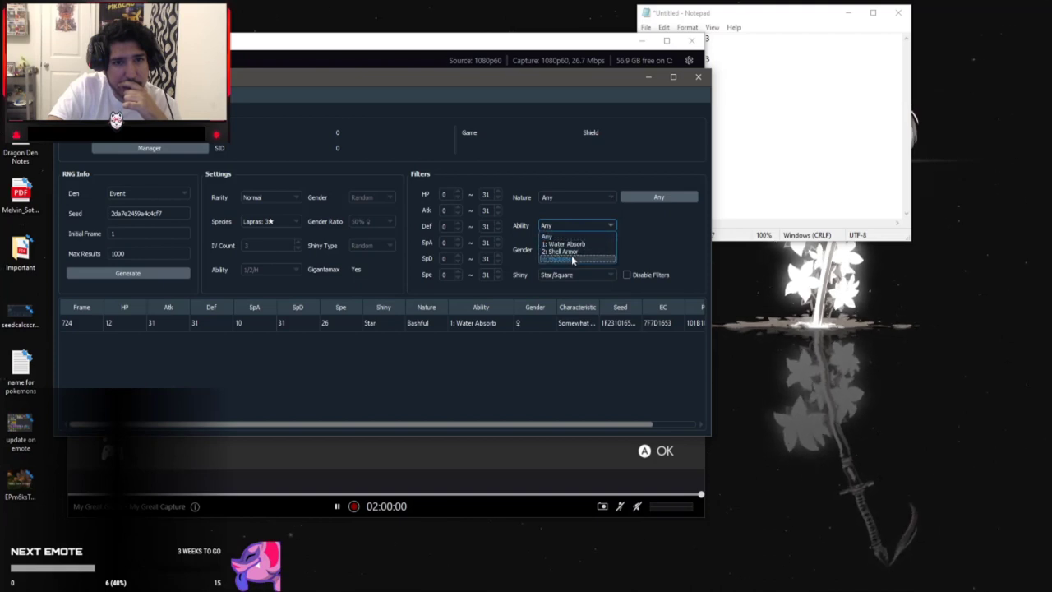
pyautogui.click(579, 257)
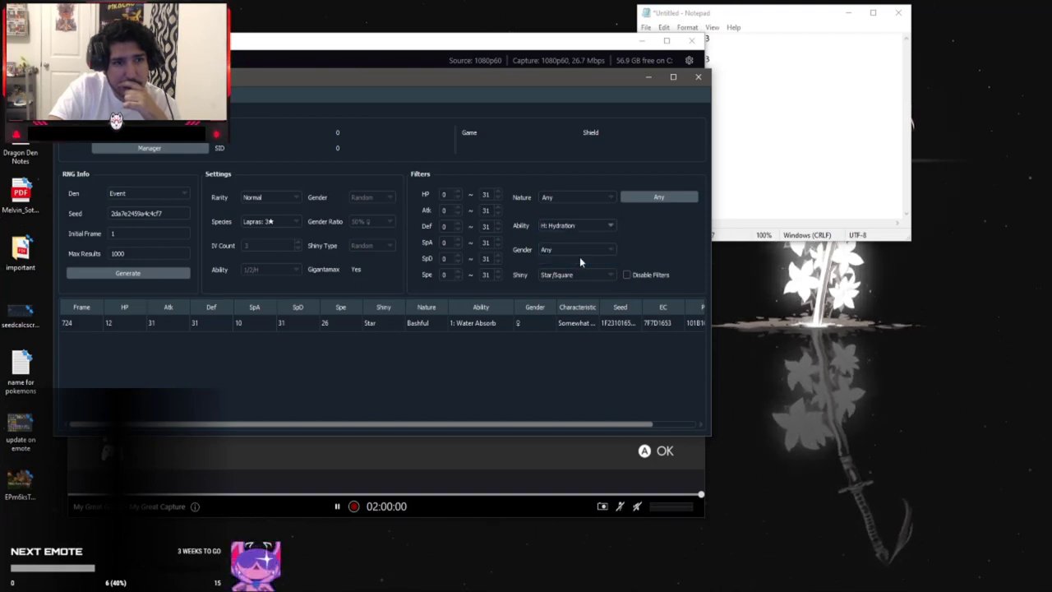
pyautogui.click(144, 254)
pyautogui.write('0')
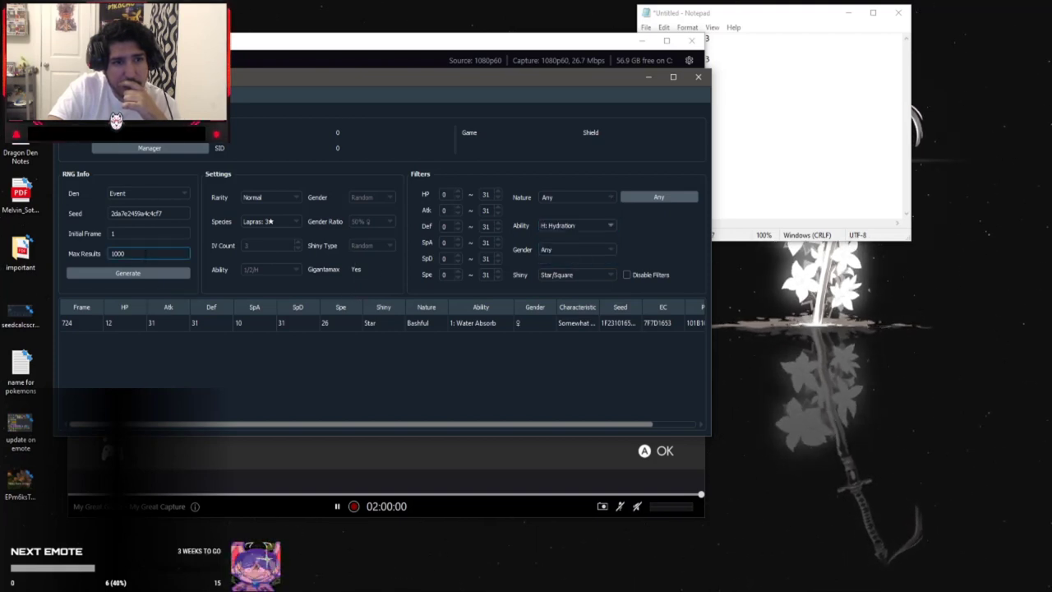
pyautogui.click(143, 278)
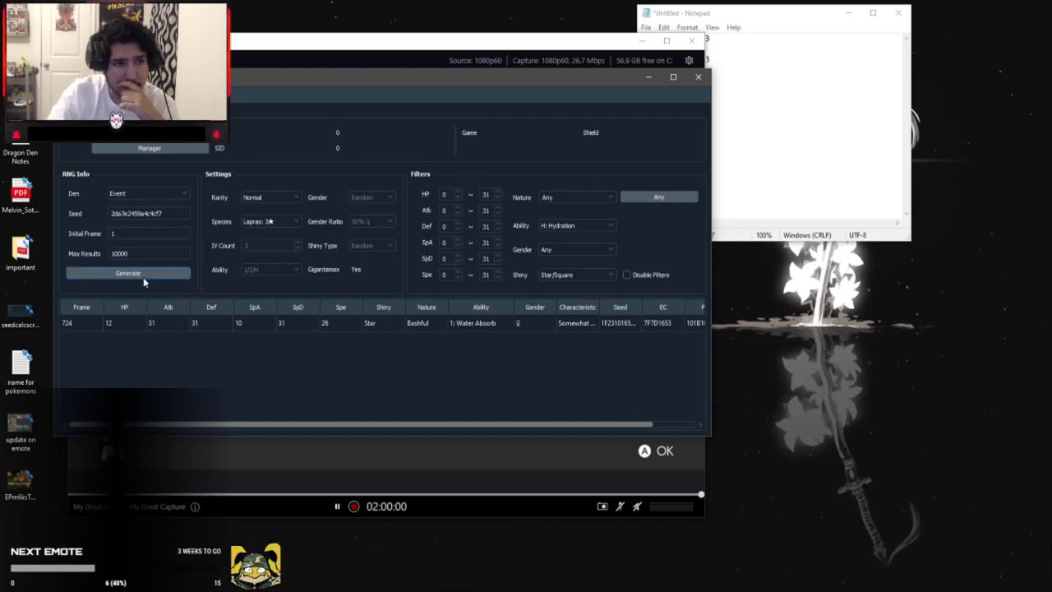
pyautogui.click(77, 327)
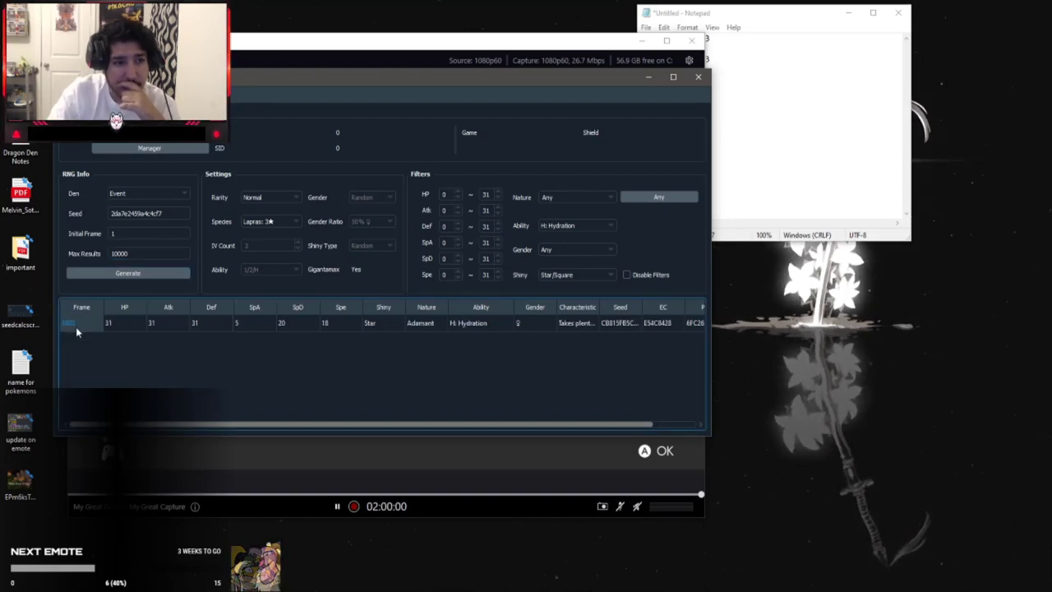
# Reset the ability filter to Any, regenerate the Lapras frames and select the first frame
pyautogui.click(576, 224)
pyautogui.click(568, 235)
pyautogui.click(139, 275)
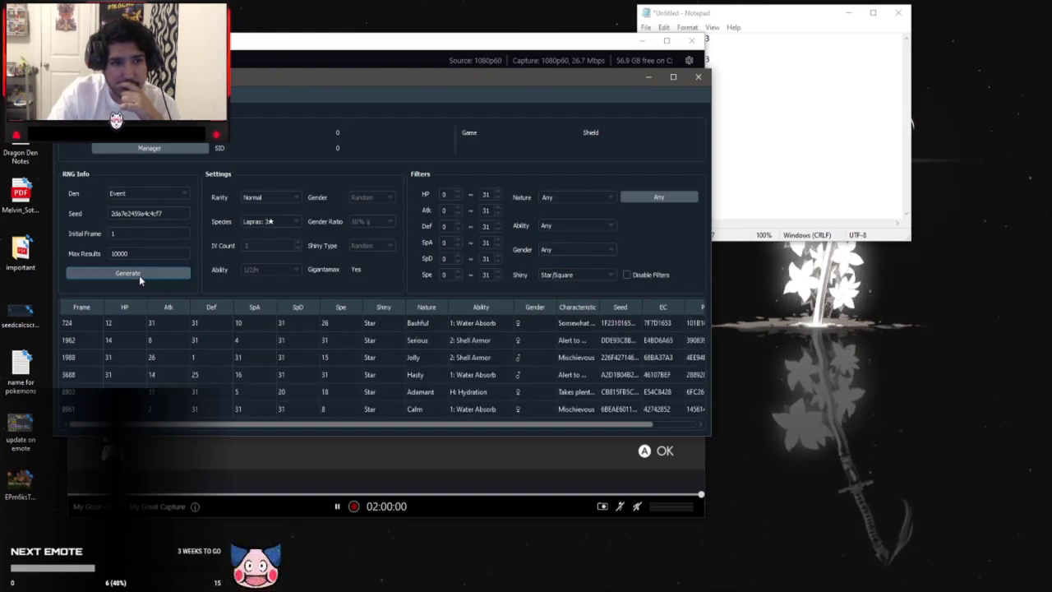
pyautogui.click(484, 326)
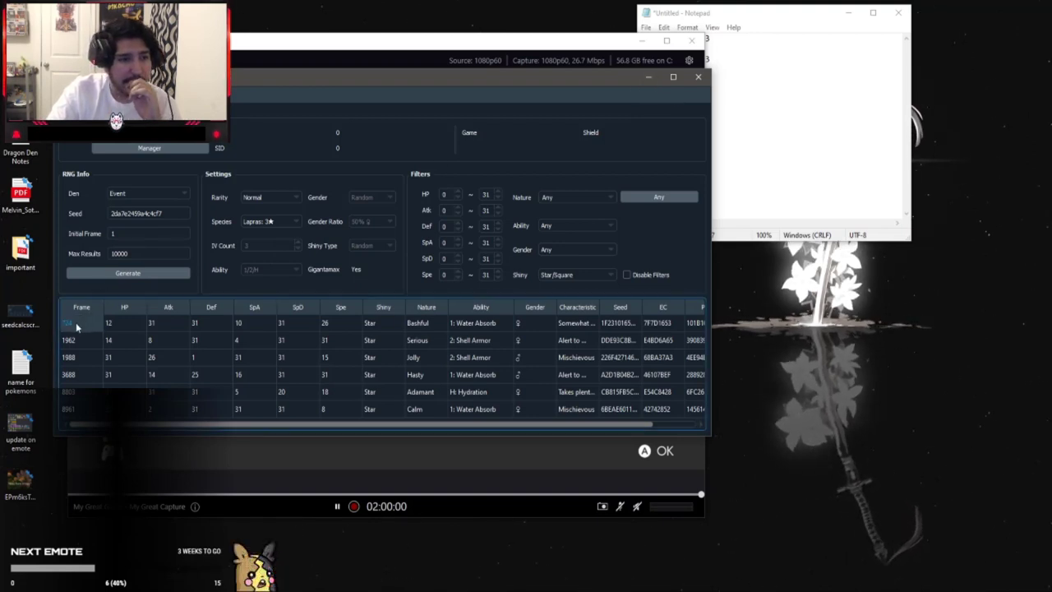
pyautogui.click(566, 276)
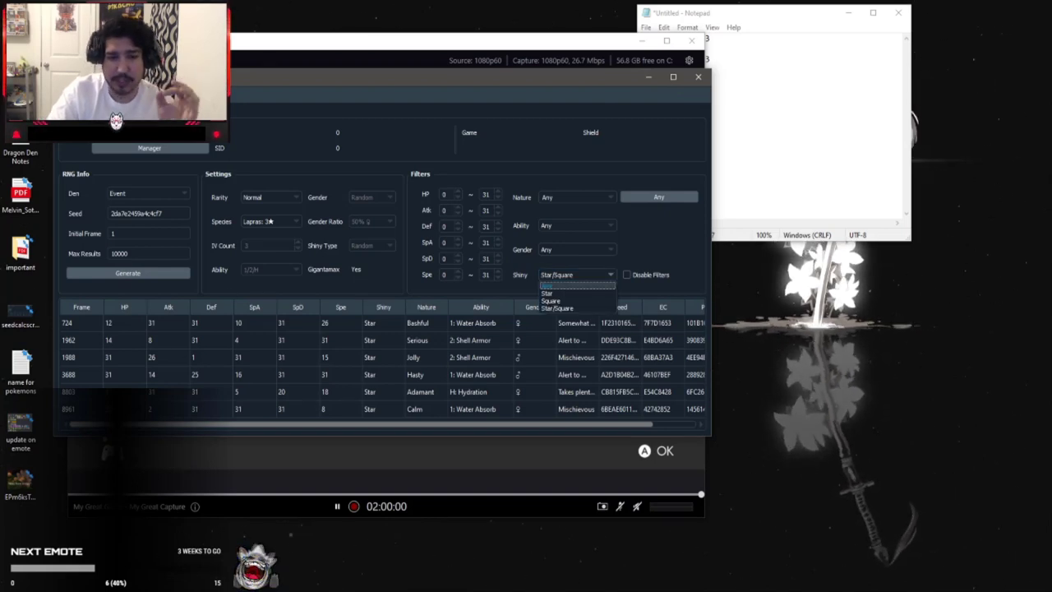
# Switch to the days calculator in the browser, set the end year to 2002 and calculate the duration
pyautogui.hotkey('alt', 'Tab')
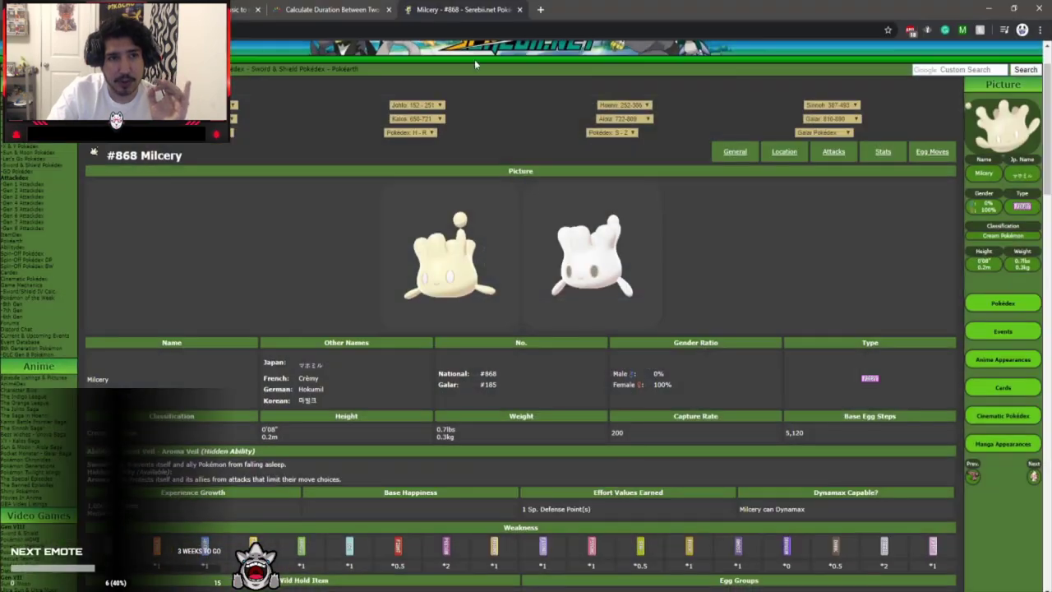
pyautogui.click(317, 9)
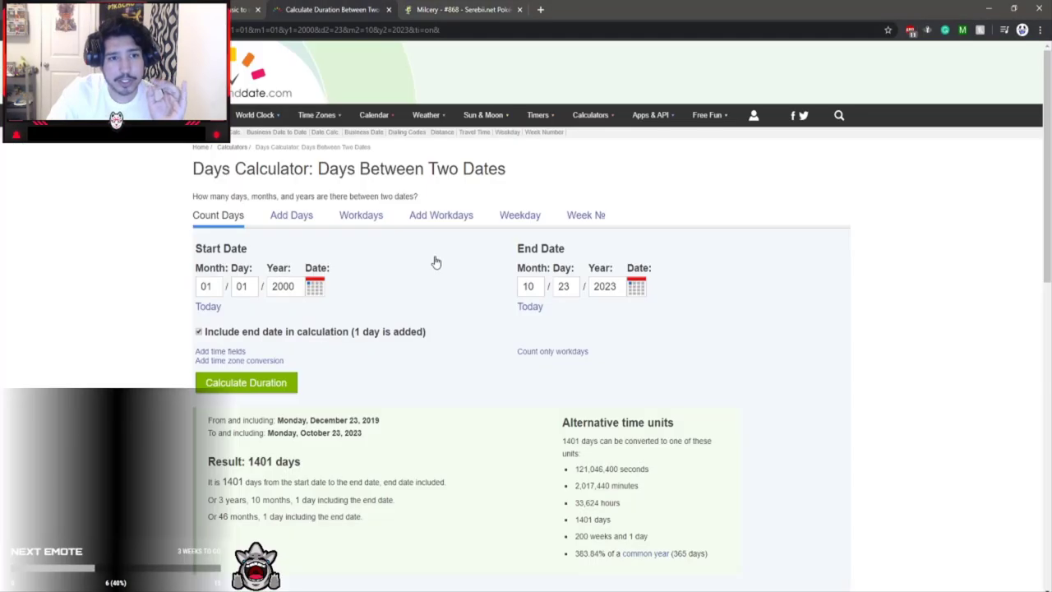
pyautogui.doubleClick(606, 286)
pyautogui.write('2002')
pyautogui.click(294, 388)
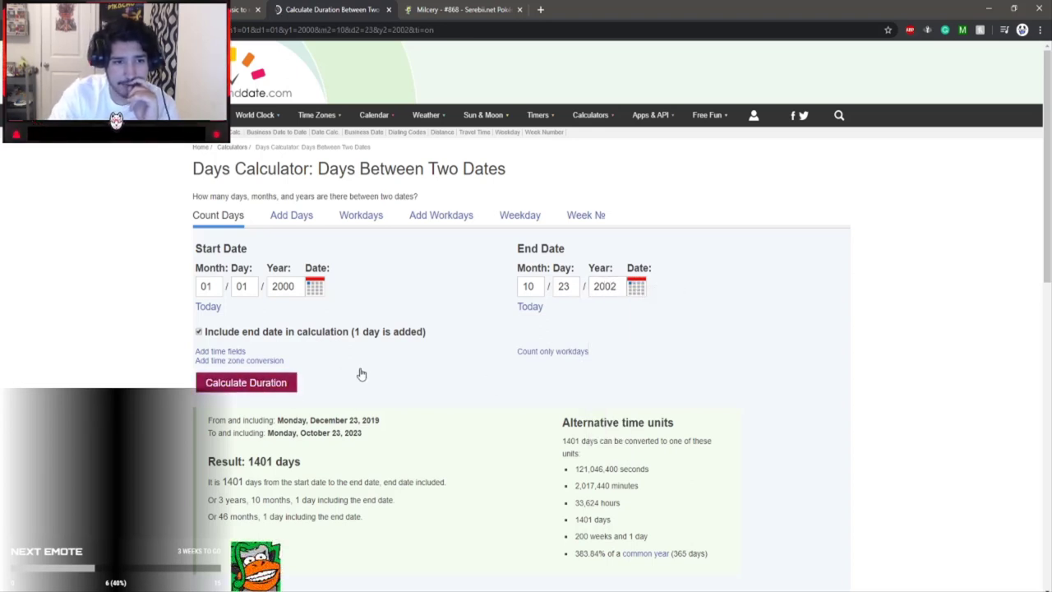
# Set the end year to 2001 and recalculate the duration
pyautogui.click(617, 284)
pyautogui.press('BackSpace')
pyautogui.write('1')
pyautogui.click(255, 382)
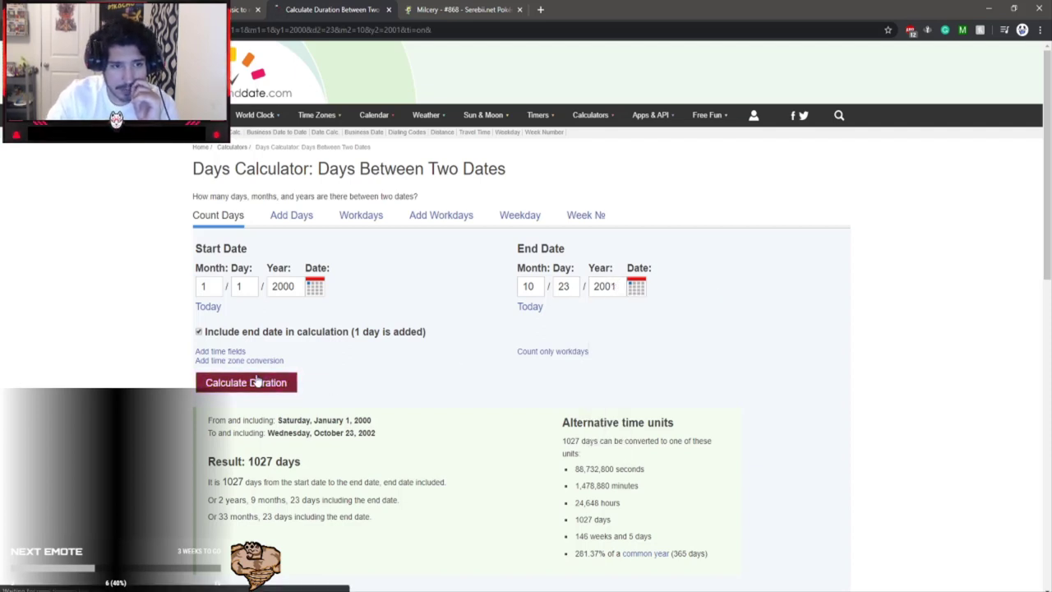
# Set the end month to 11 and recalculate the duration
pyautogui.click(538, 286)
pyautogui.write('11')
pyautogui.click(294, 382)
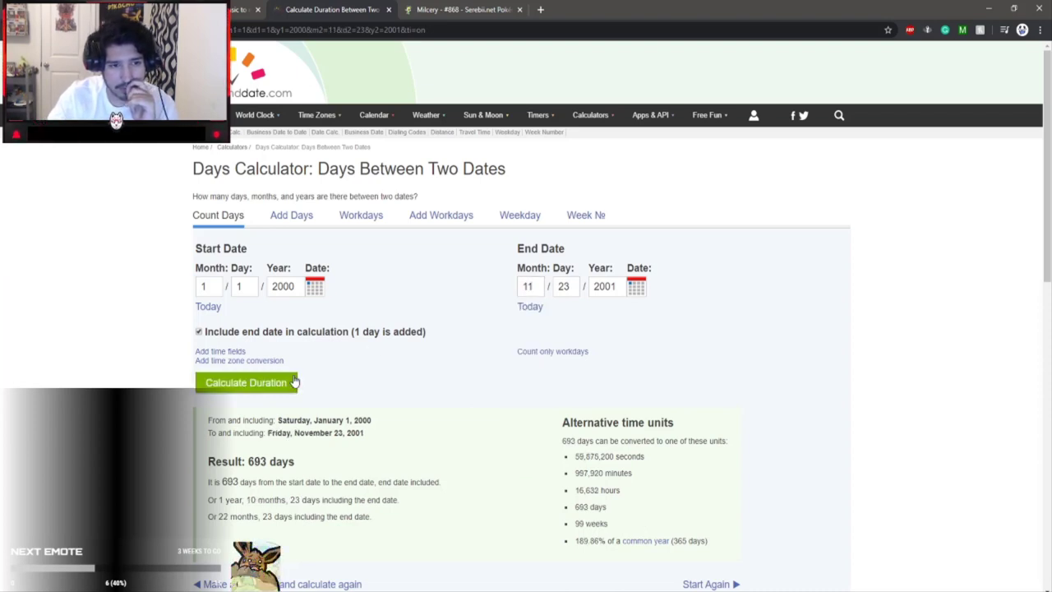
# Set the end month to 12 and recalculate the duration
pyautogui.click(530, 286)
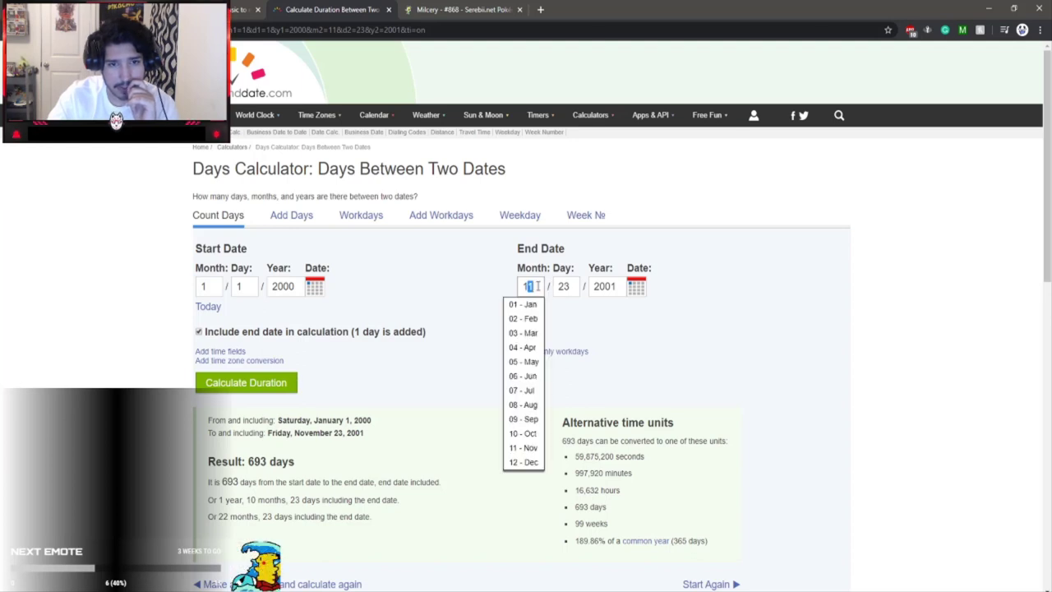
pyautogui.write('12')
pyautogui.click(292, 382)
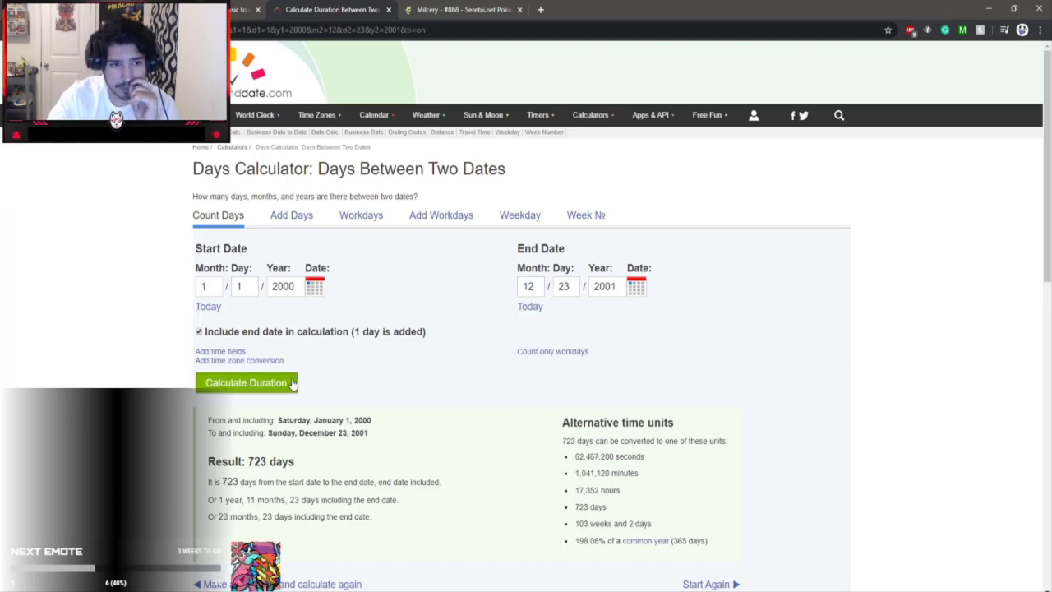
# Check the target frame in the raid RNG tool, return to the days calculator, set the end day to 24 and recalculate the duration
pyautogui.hotkey('alt', 'Tab')
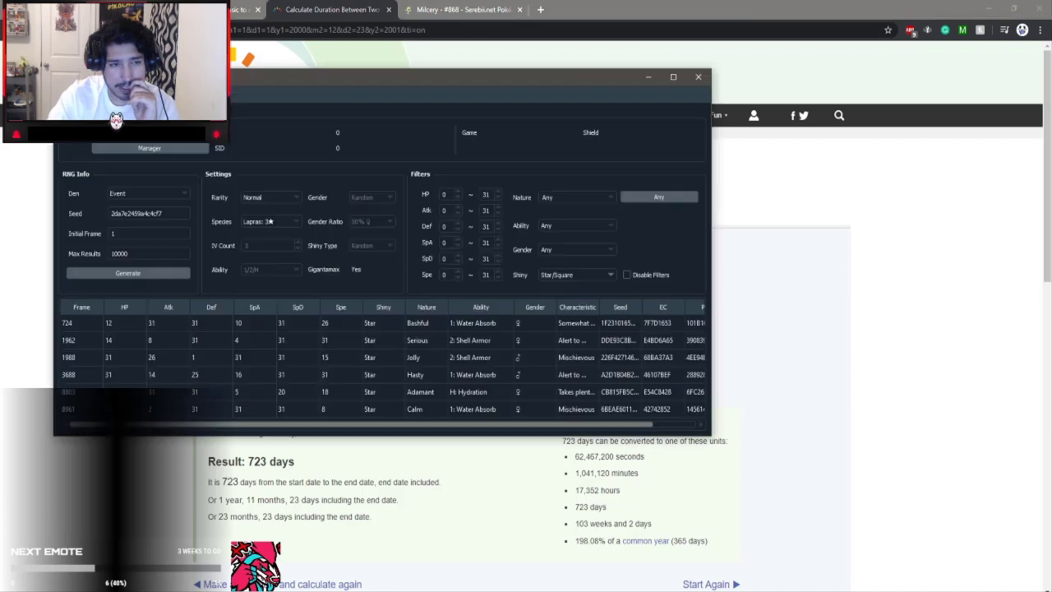
pyautogui.hotkey('alt', 'Tab')
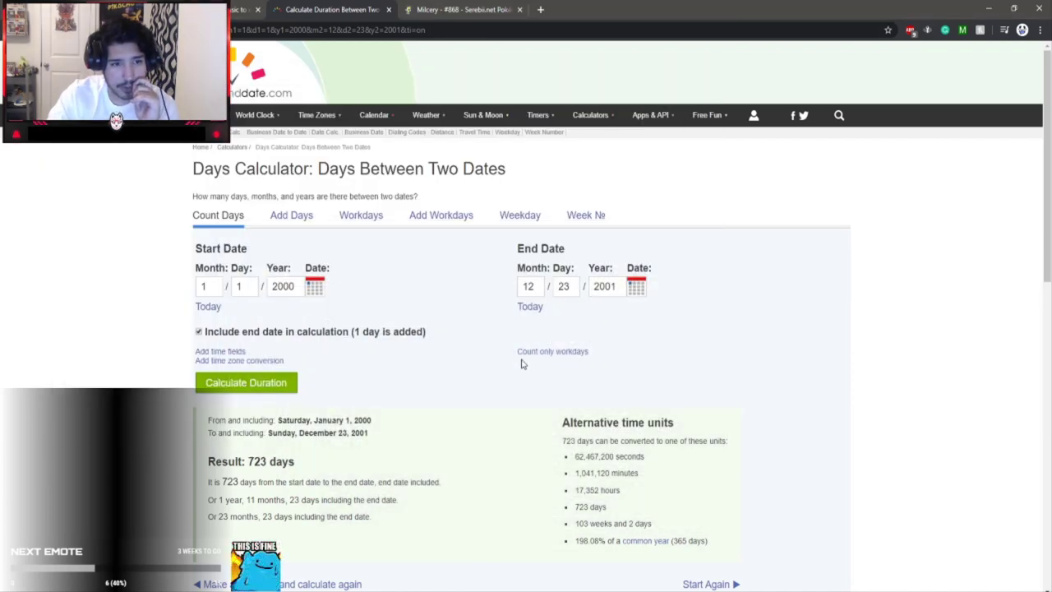
pyautogui.click(575, 285)
pyautogui.write('24')
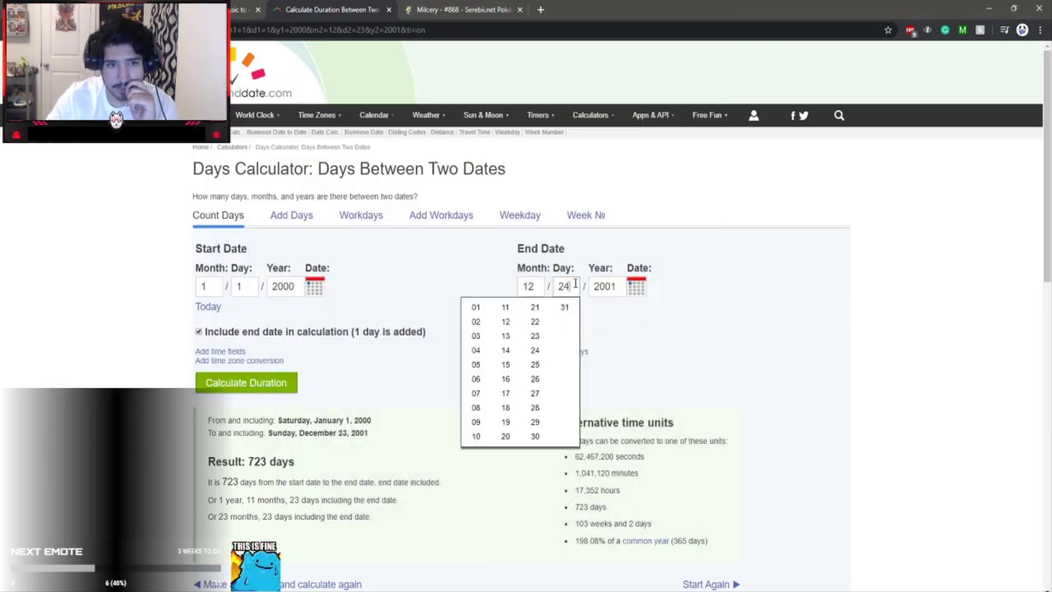
pyautogui.click(272, 381)
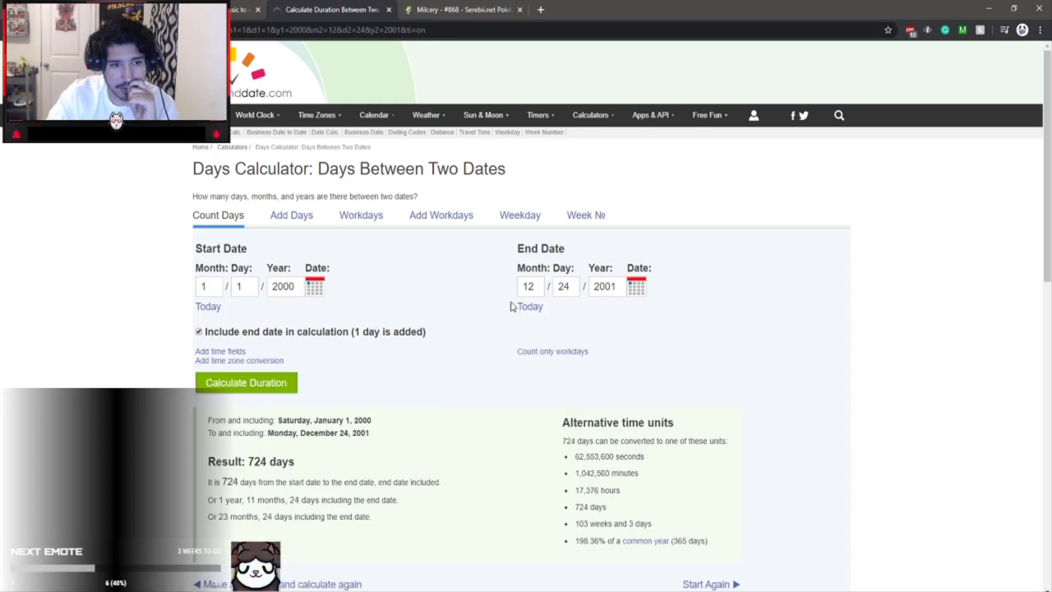
# Set the end day to 21 and recalculate the duration
pyautogui.click(565, 286)
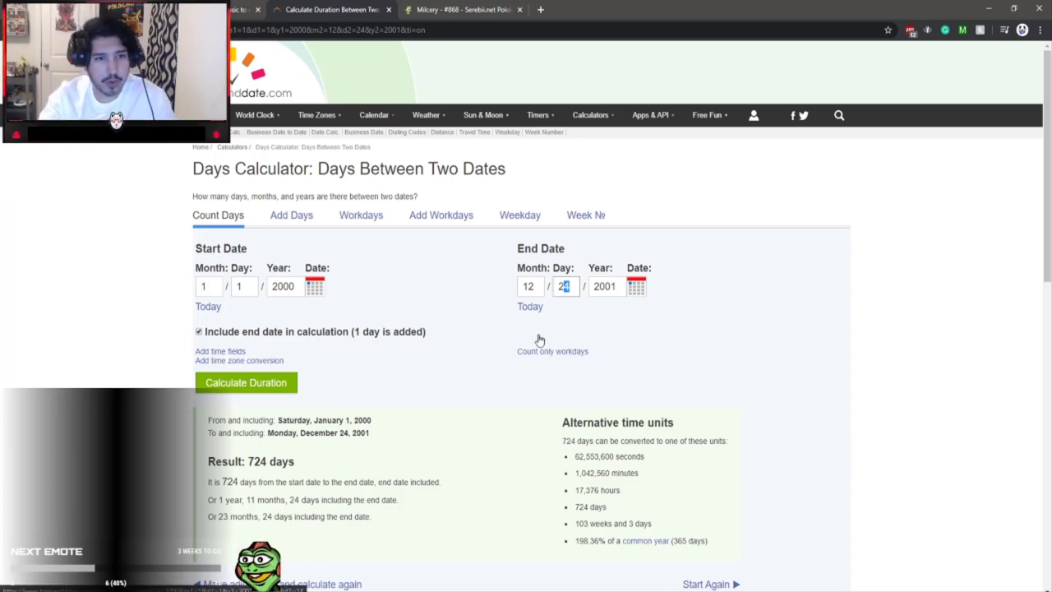
pyautogui.click(564, 286)
pyautogui.write('21')
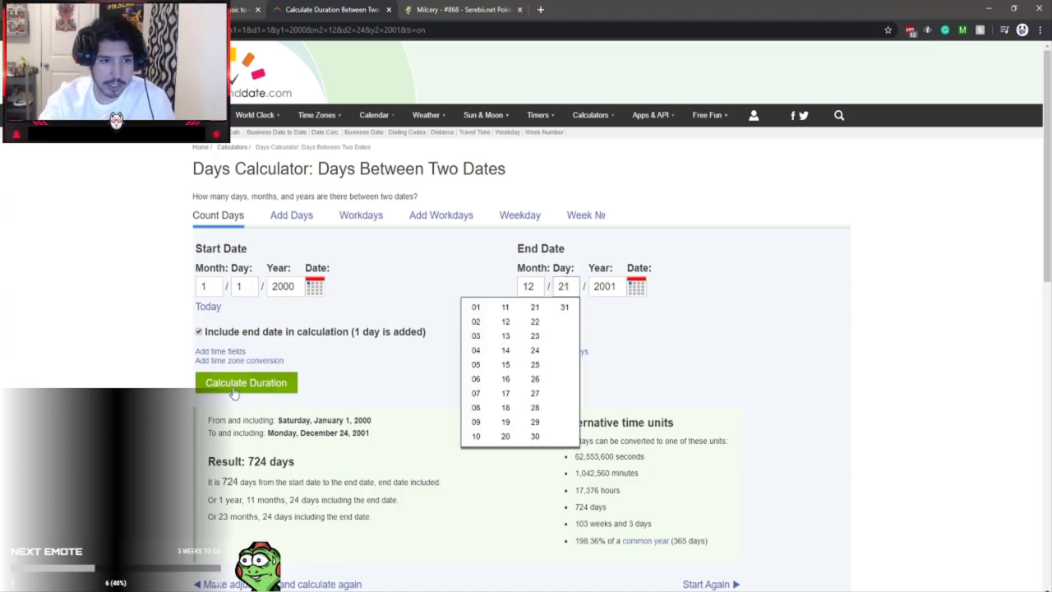
pyautogui.click(233, 392)
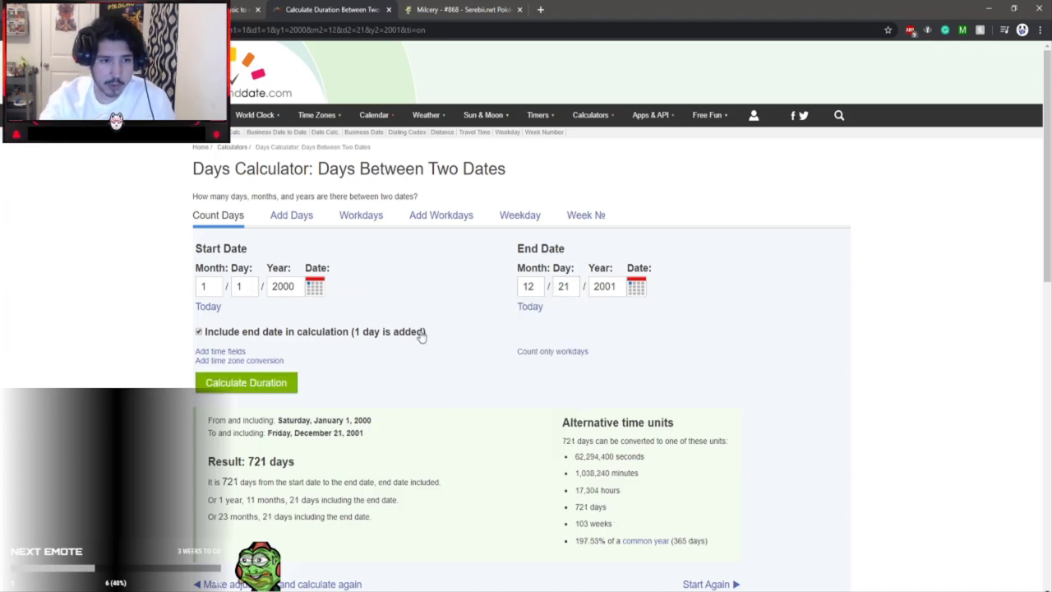